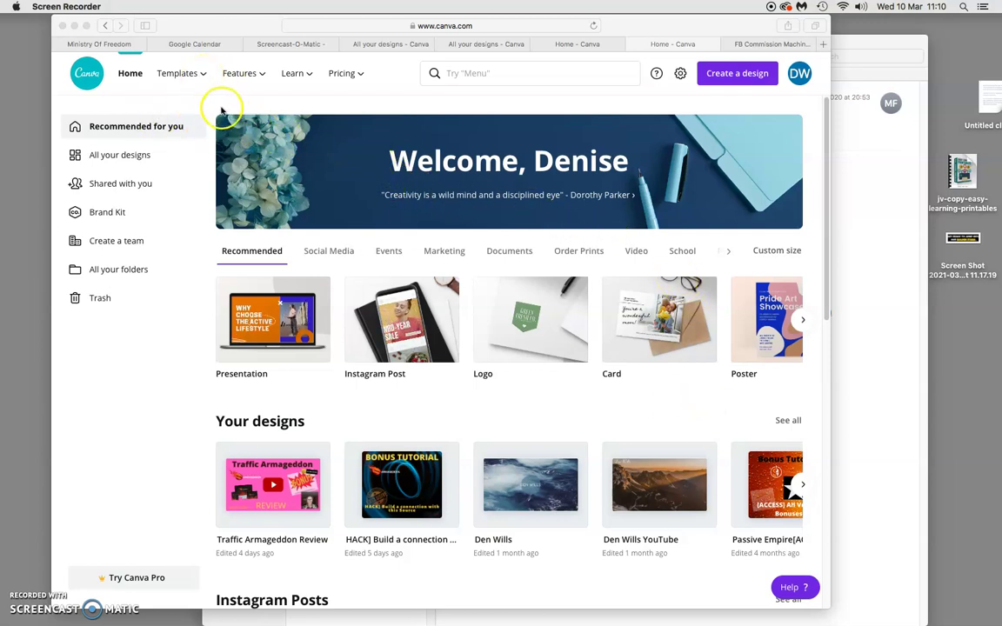
- Create a new blank Facebook Post design from the Social Media category
left_click(193, 75)
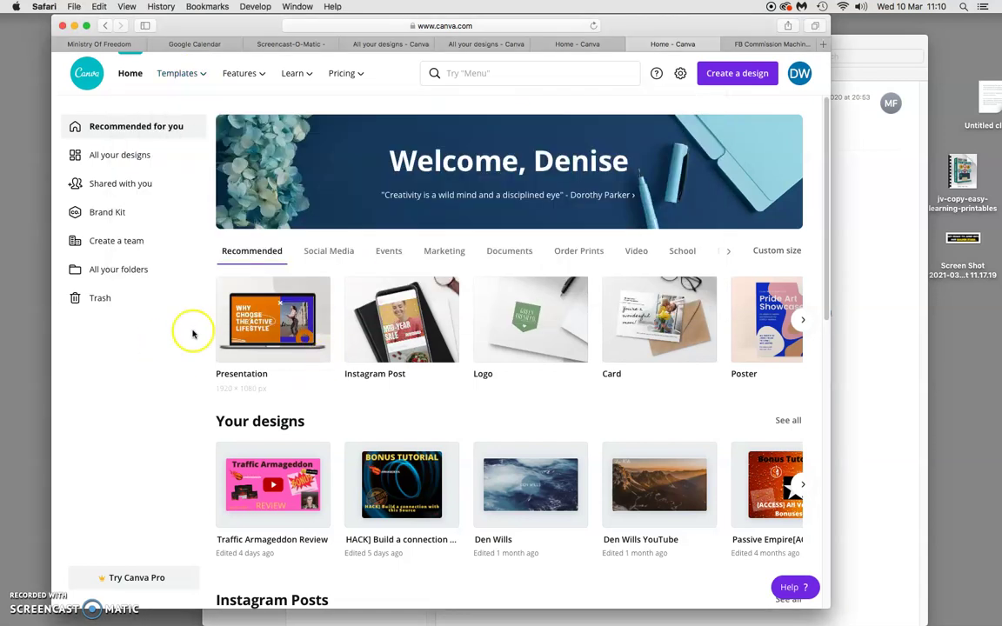
left_click(335, 252)
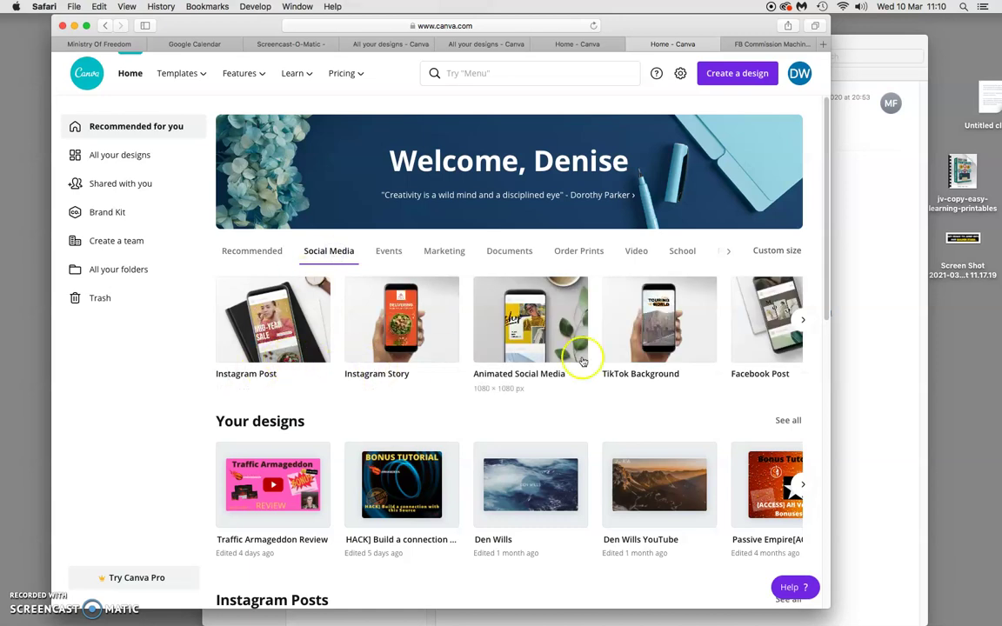
left_click(806, 324)
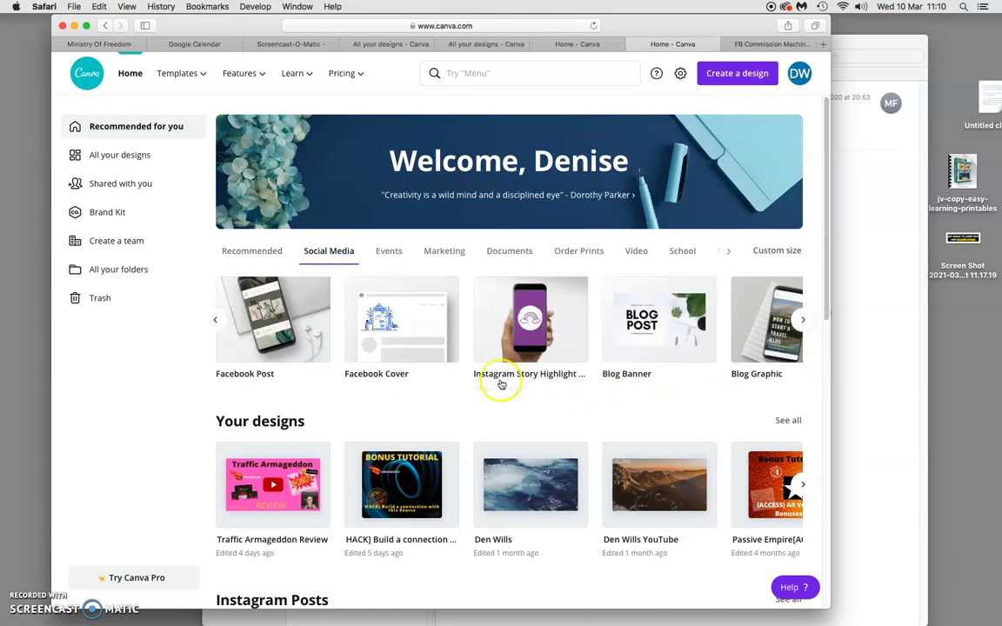
left_click(269, 335)
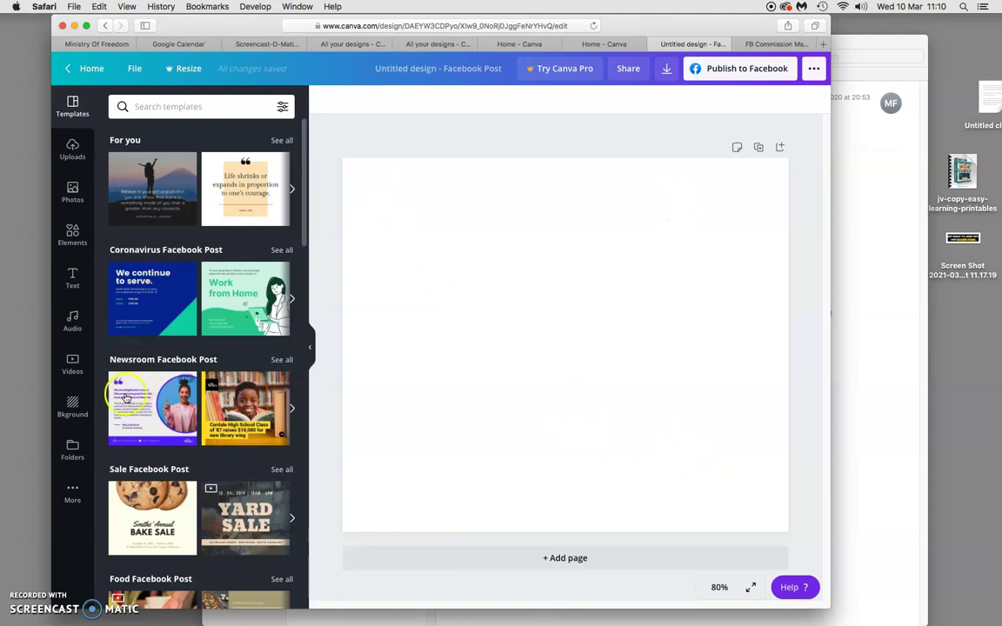
- Apply the pale blue background with soft pink and cream bokeh lights to the blank page
left_click(75, 409)
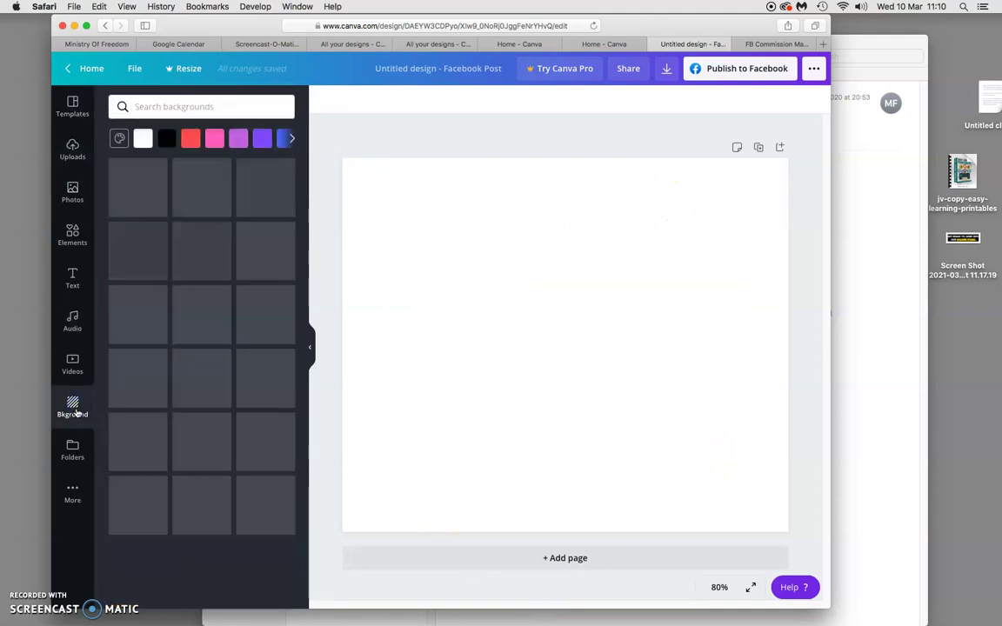
left_click_drag(303, 237, 307, 514)
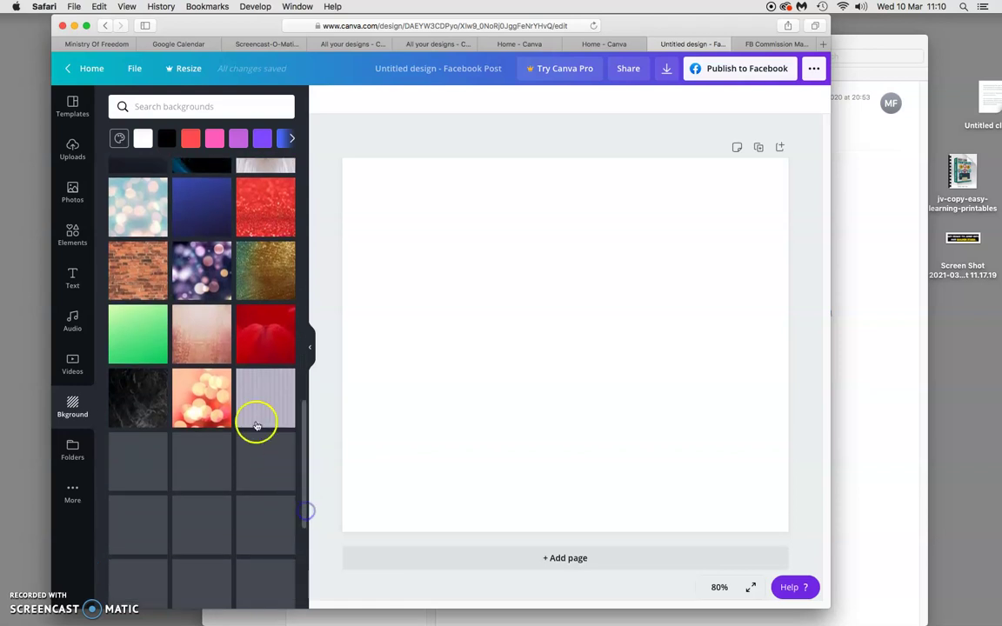
left_click(144, 207)
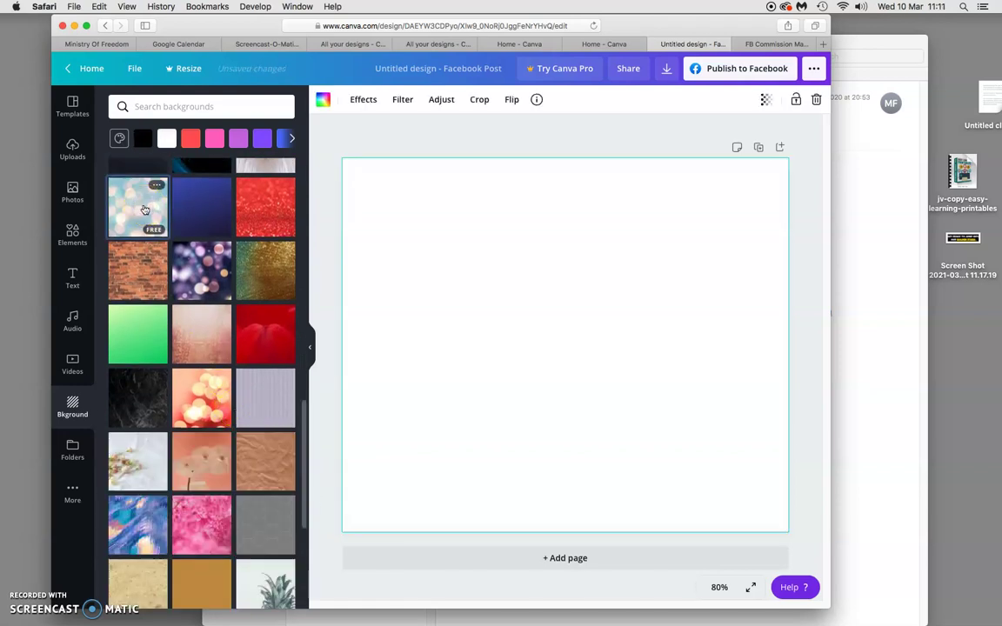
left_click(671, 363)
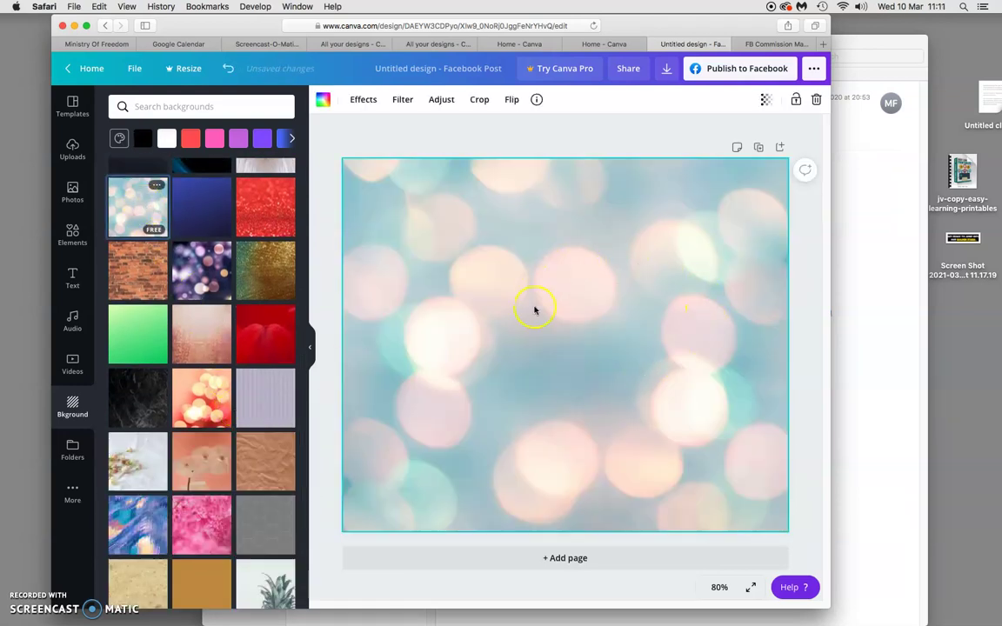
left_click_drag(306, 470, 304, 548)
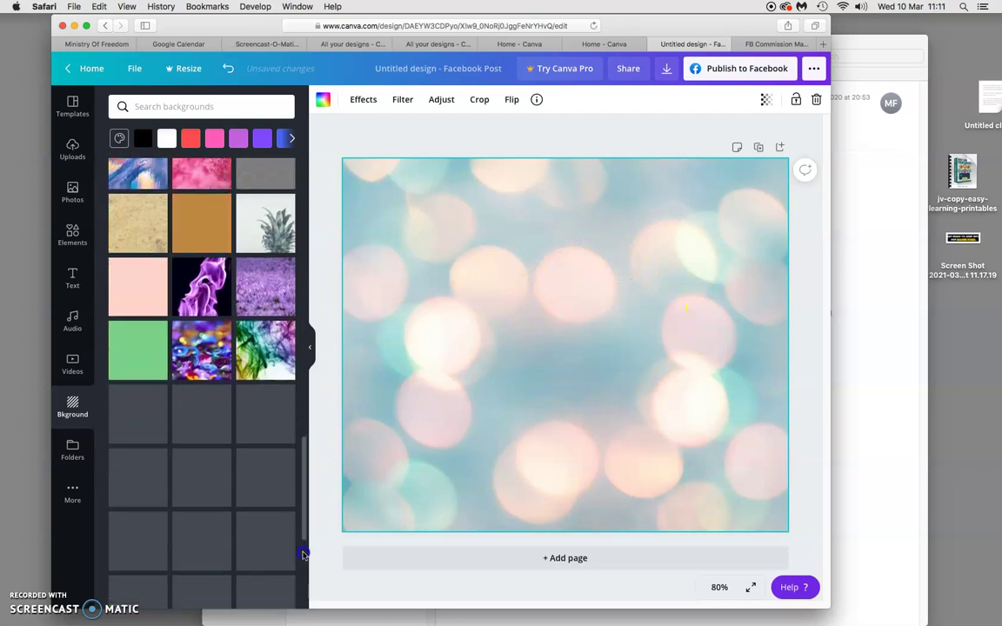
left_click(305, 482)
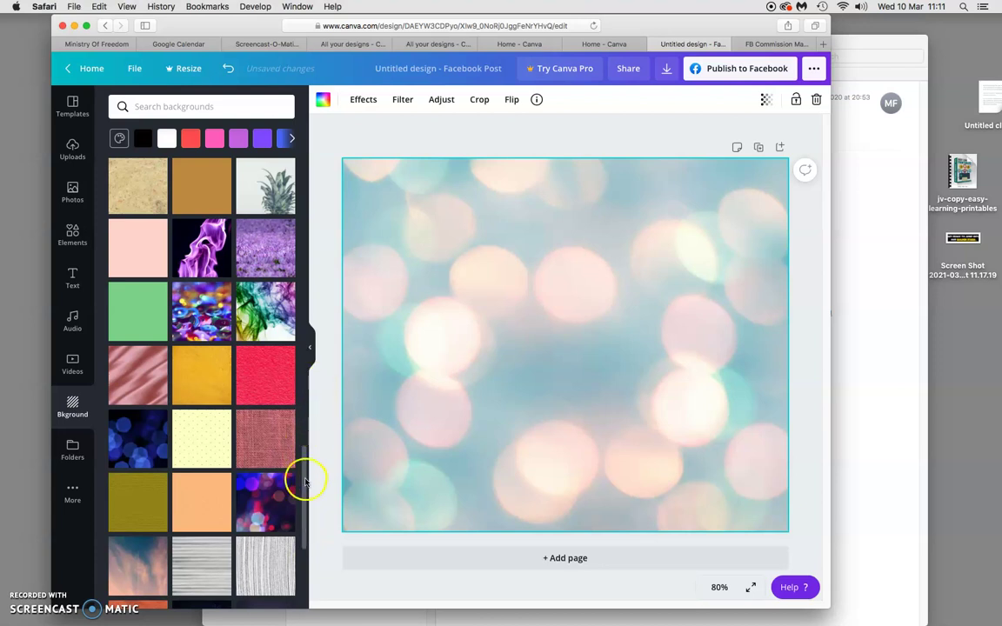
left_click_drag(305, 481, 296, 236)
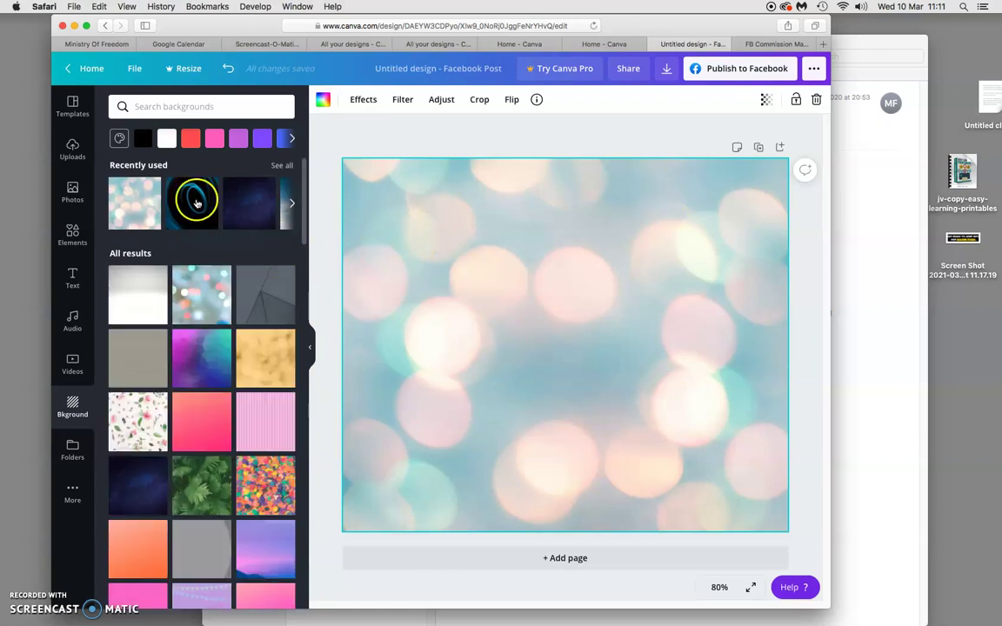
- Add a heading to the page and replace its placeholder text with "Bonus Tutorial"
left_click(70, 278)
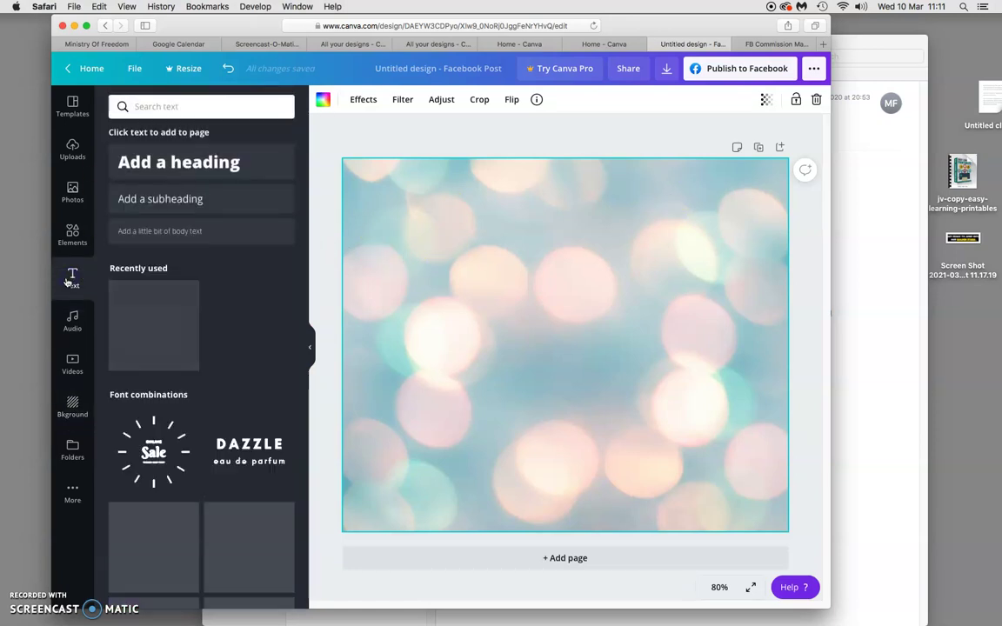
left_click(218, 162)
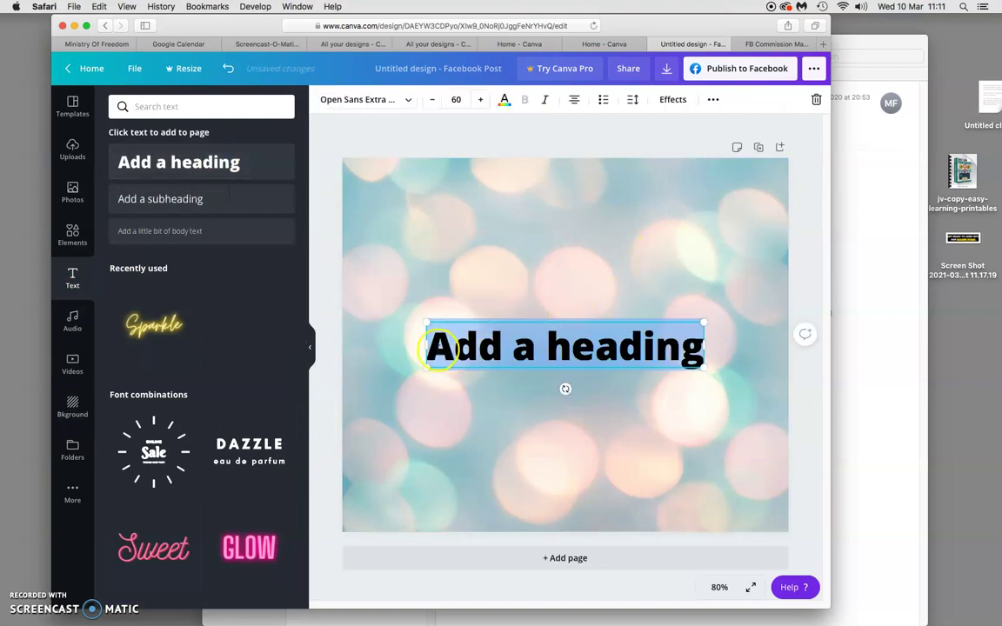
left_click_drag(427, 347, 693, 339)
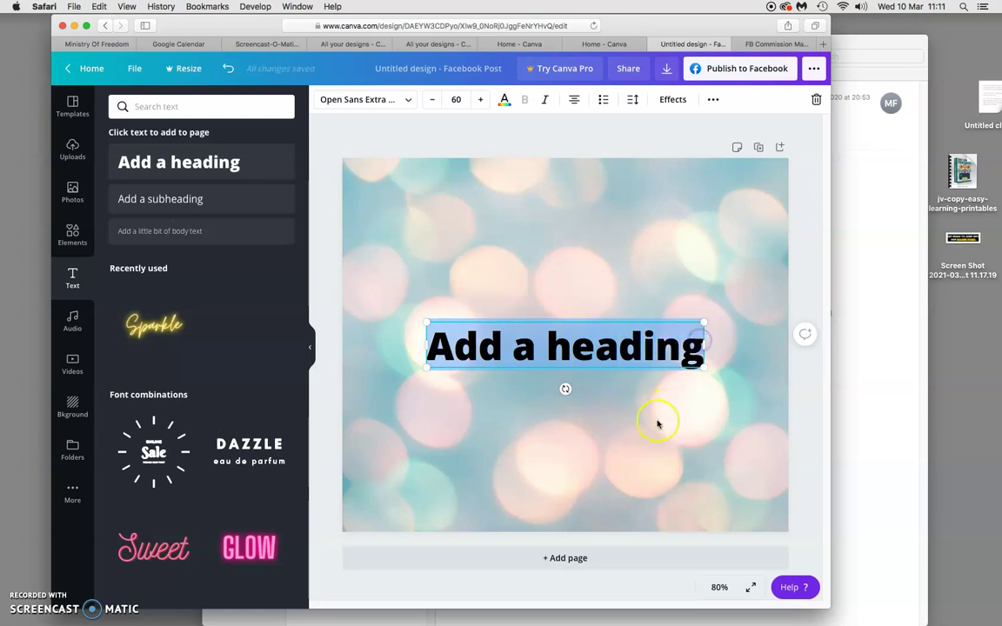
type("B")
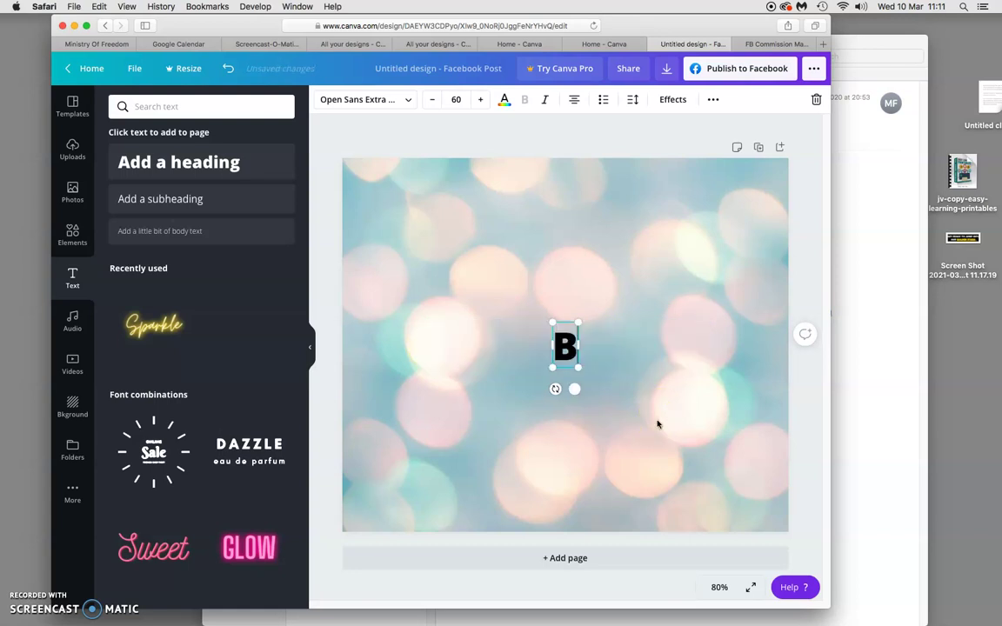
type("onus")
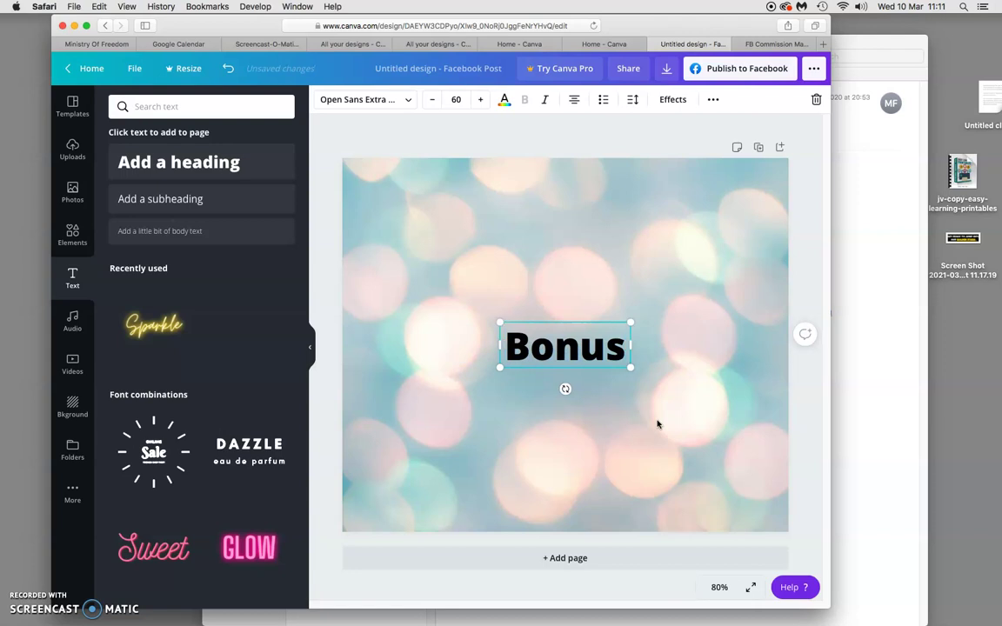
type(" Tutorial")
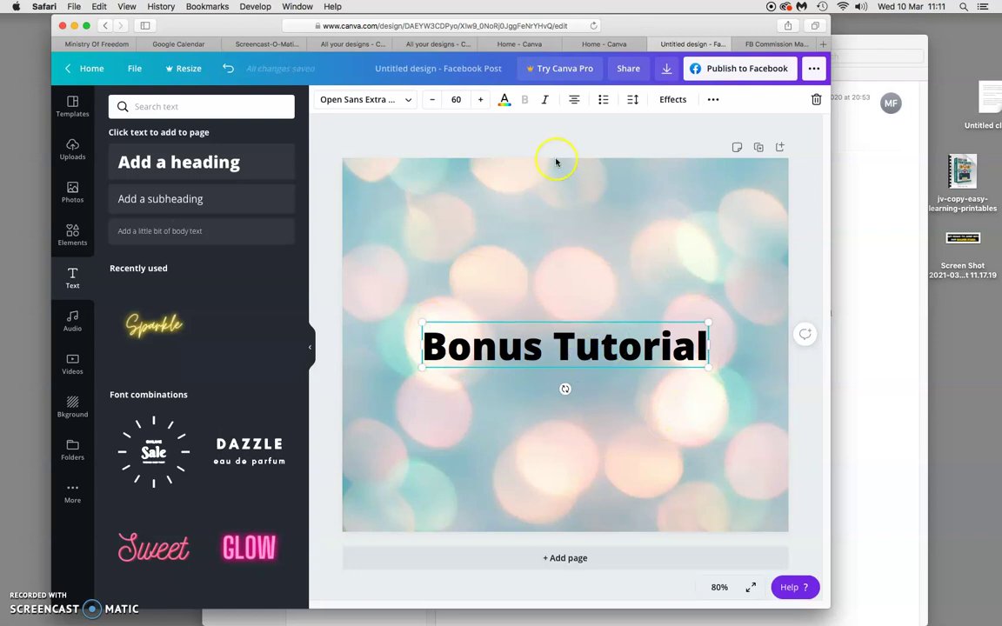
- Change the "Bonus Tutorial" heading's text color to the medium-dark gray from the default colors
left_click(503, 100)
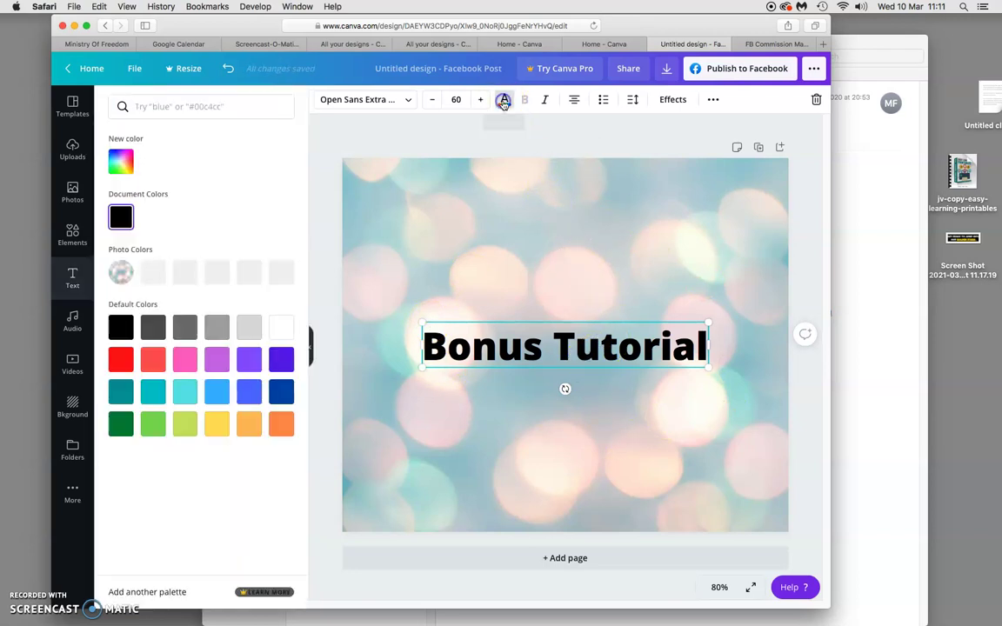
left_click(281, 327)
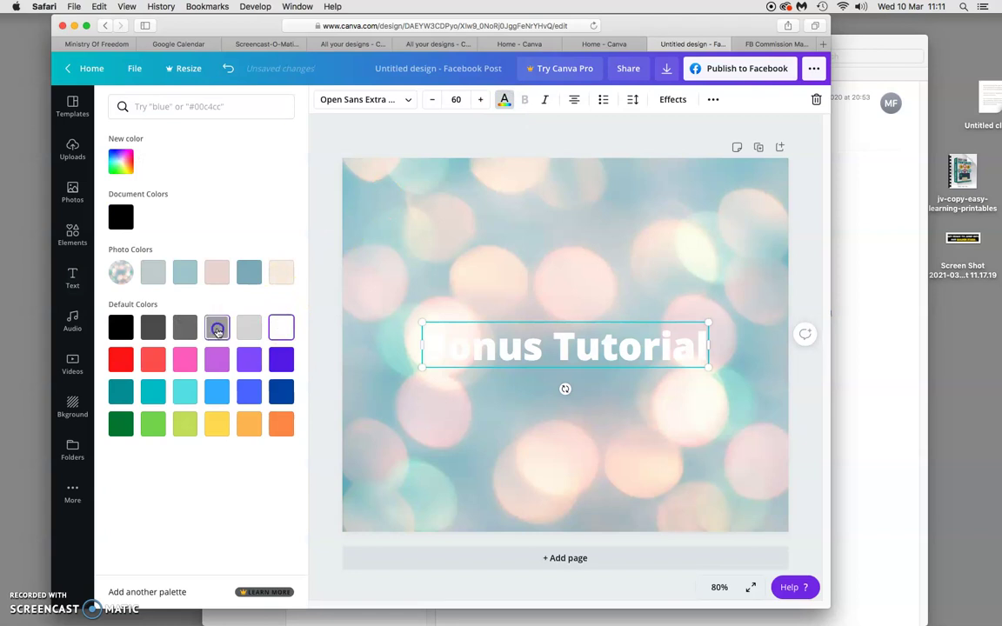
left_click(217, 328)
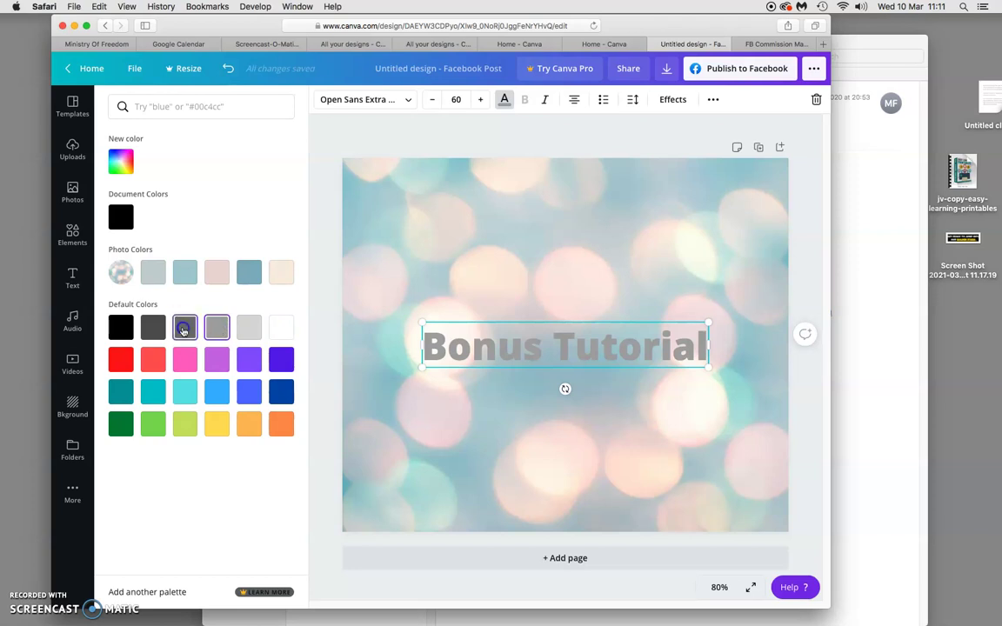
left_click(184, 330)
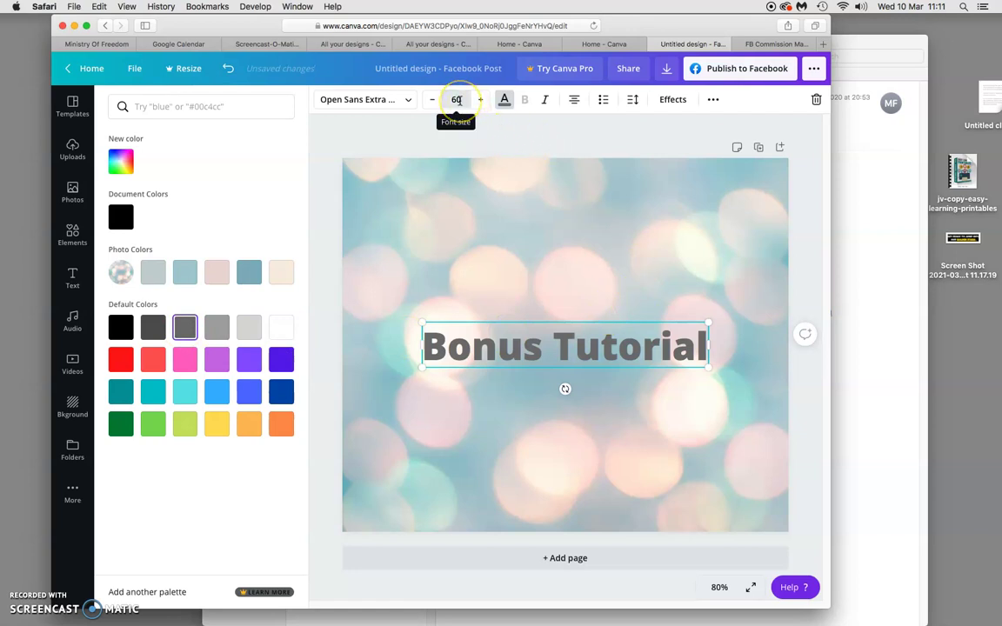
- Set the "Bonus Tutorial" heading's font size to 80
left_click(458, 100)
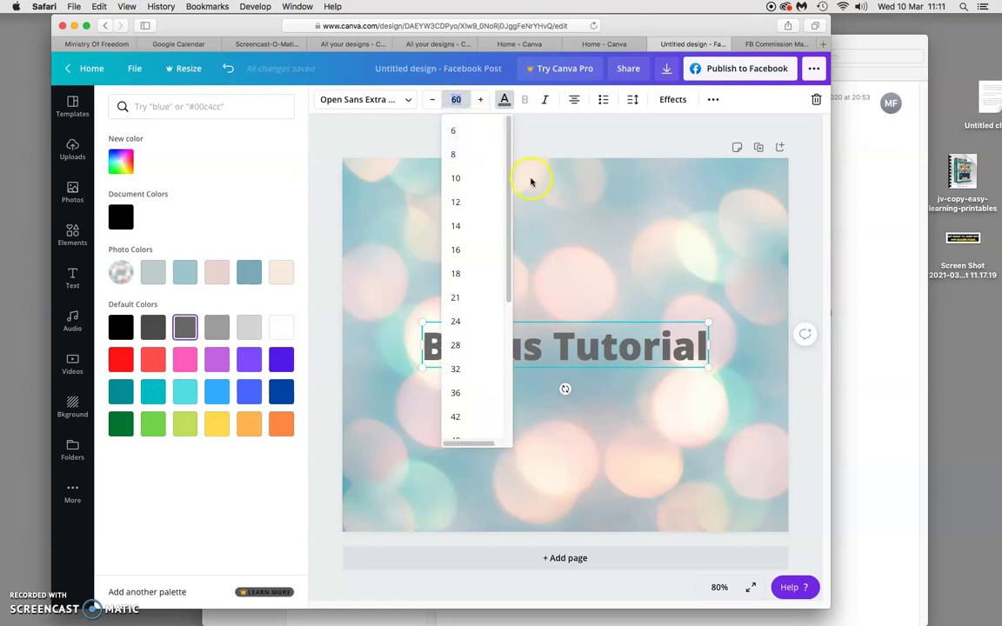
scroll(502, 225, "down", 1)
left_click_drag(502, 225, 494, 330)
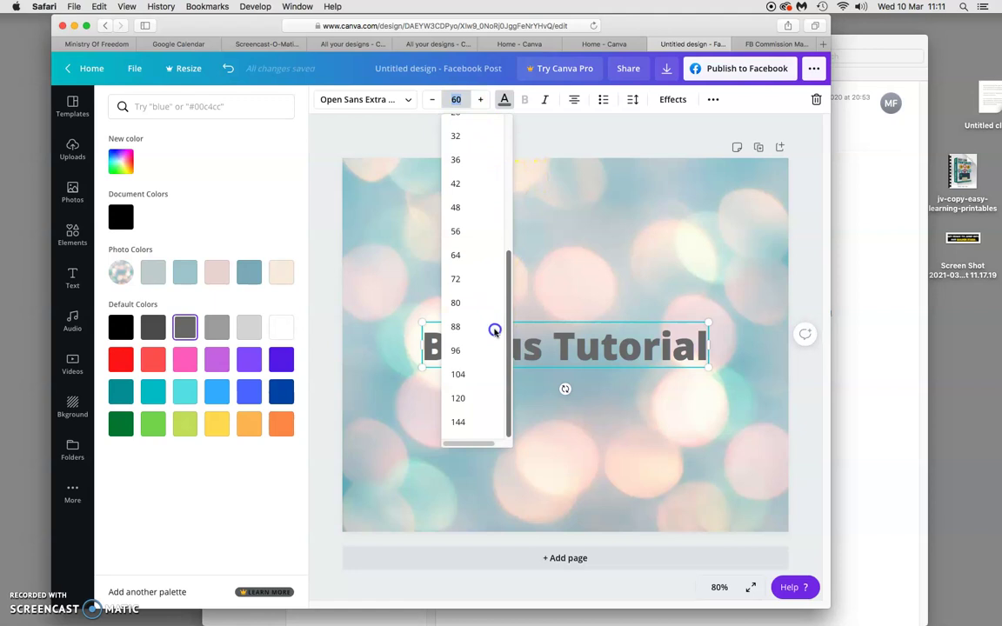
scroll(501, 322, "up", 1)
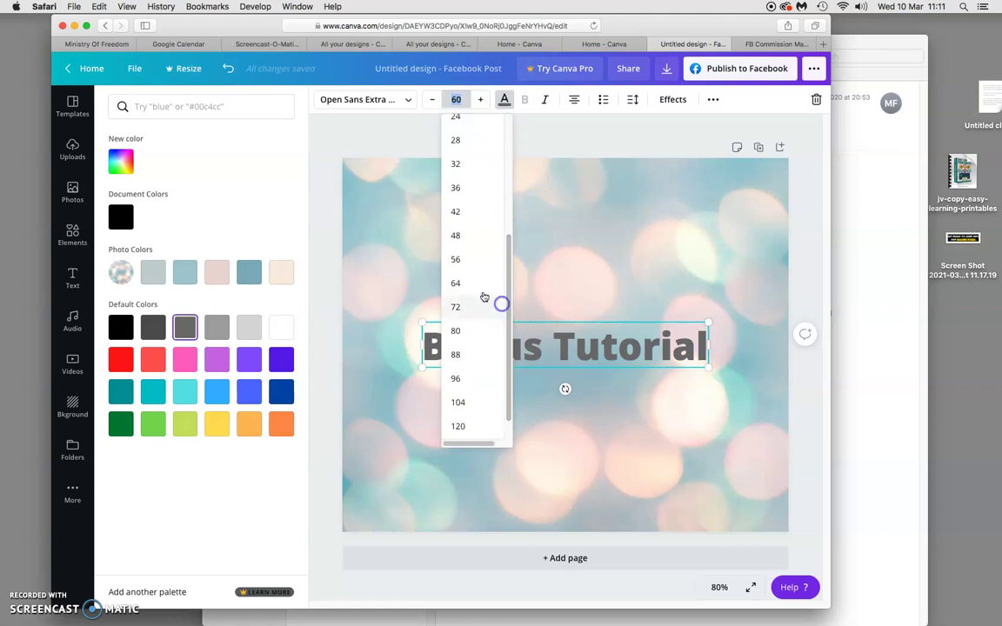
left_click(461, 307)
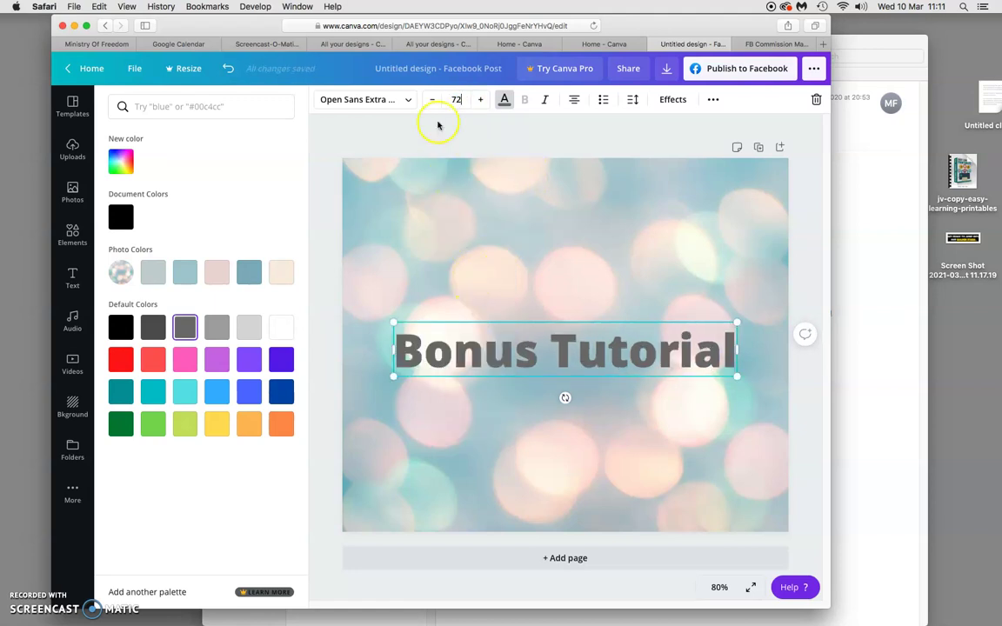
left_click(456, 99)
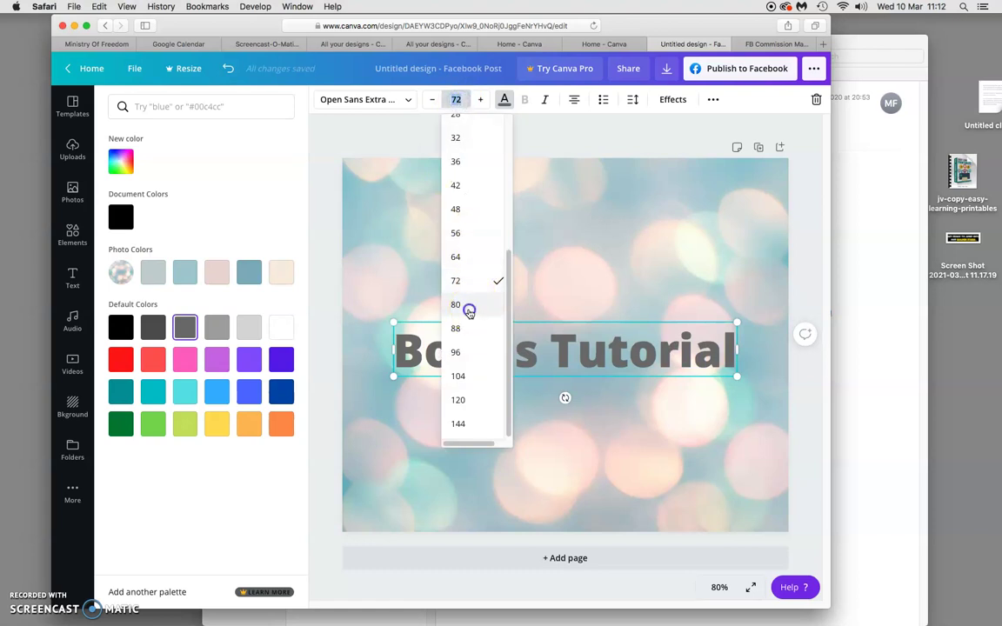
left_click(469, 310)
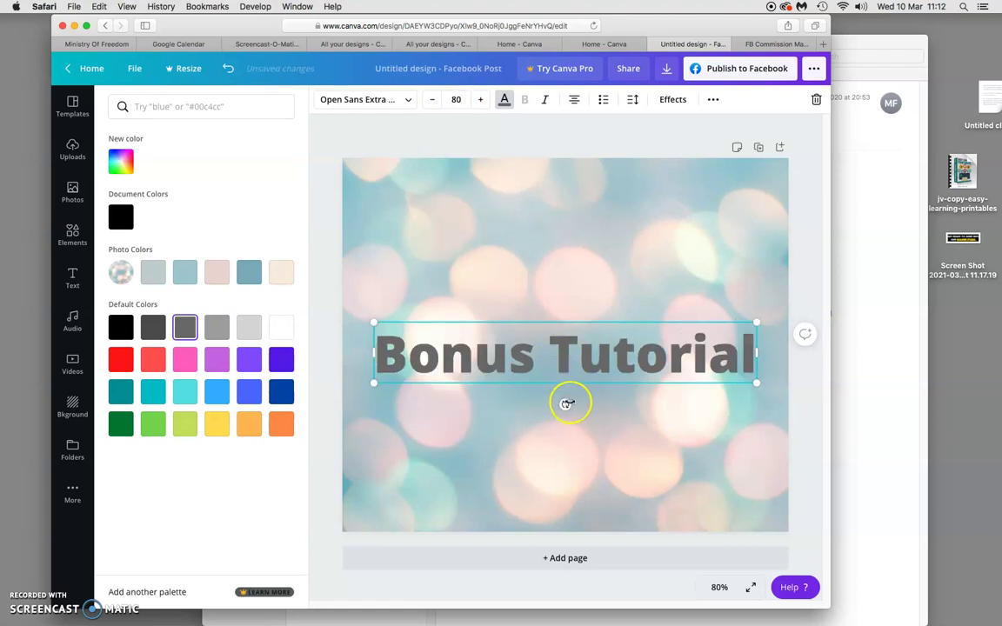
- Move the "Bonus Tutorial" heading straight up to the top edge of the page and deselect it
left_click_drag(561, 321, 560, 167)
key("Escape")
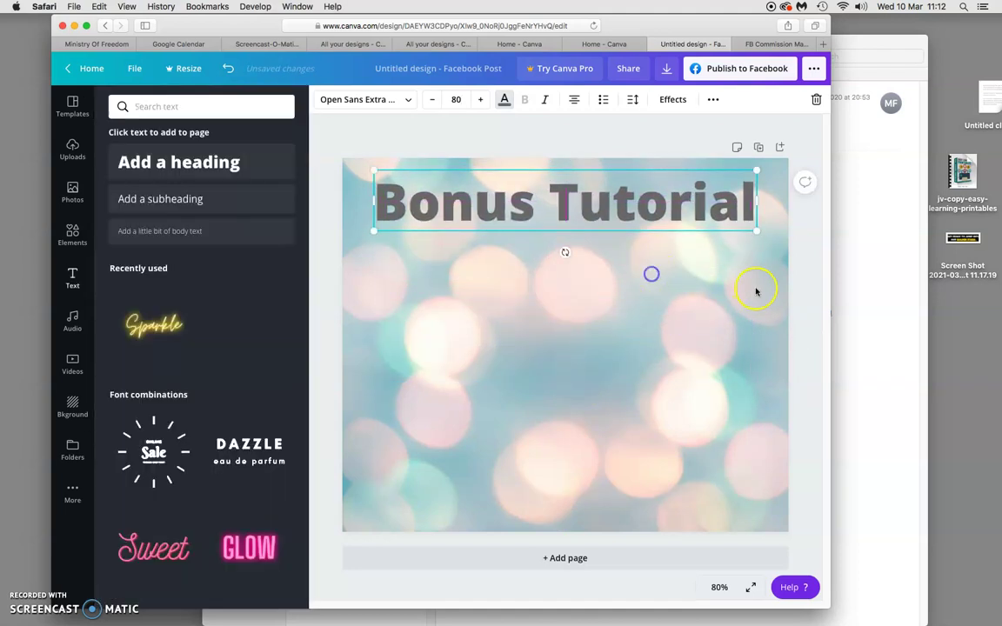
left_click(698, 270)
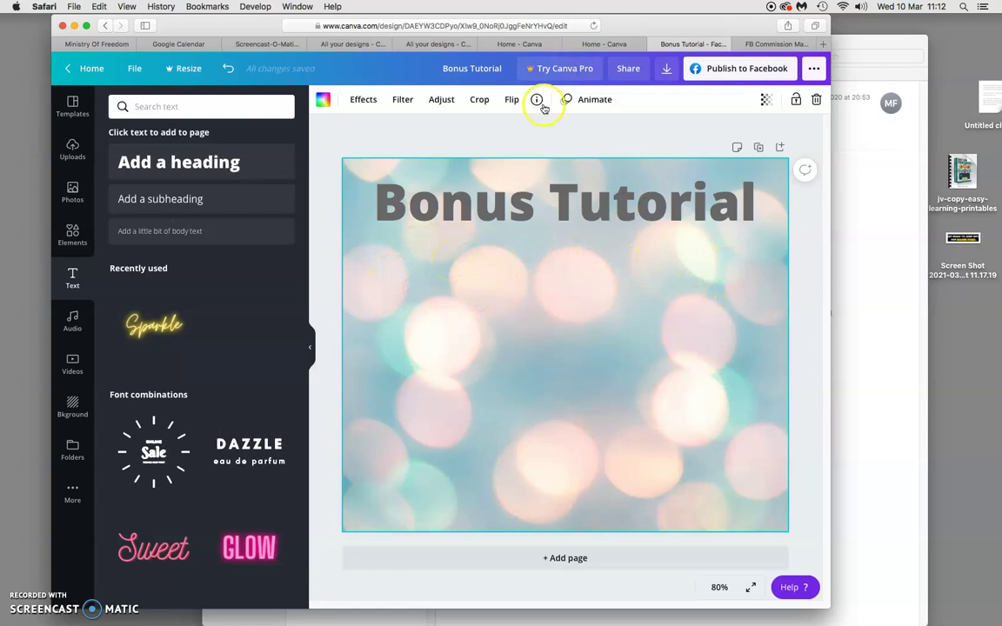
- Switch to the FB Commission Machine page and start saving its header logo as an image file
left_click(774, 45)
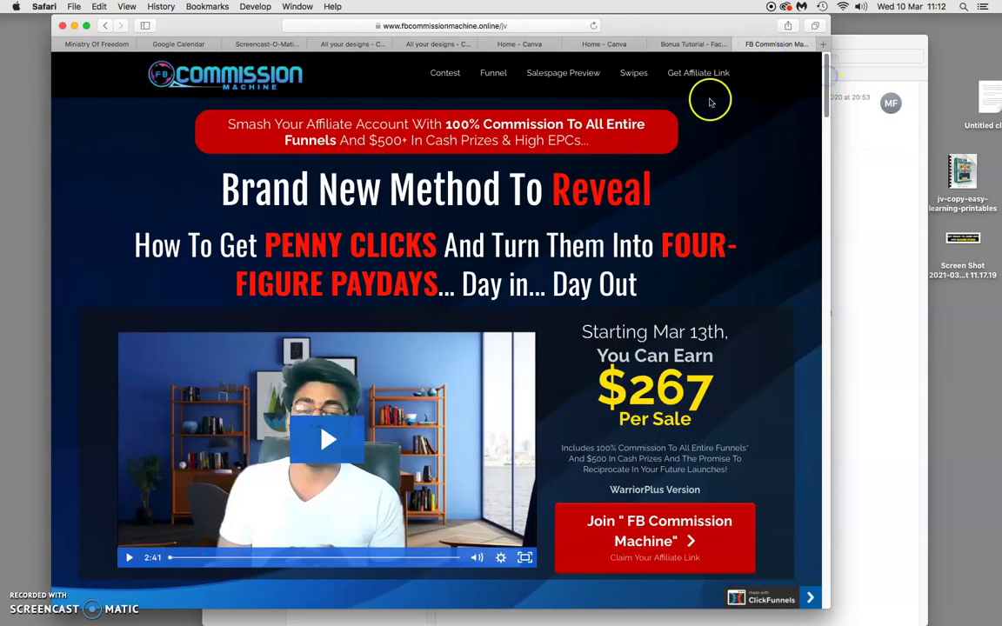
right_click(213, 77)
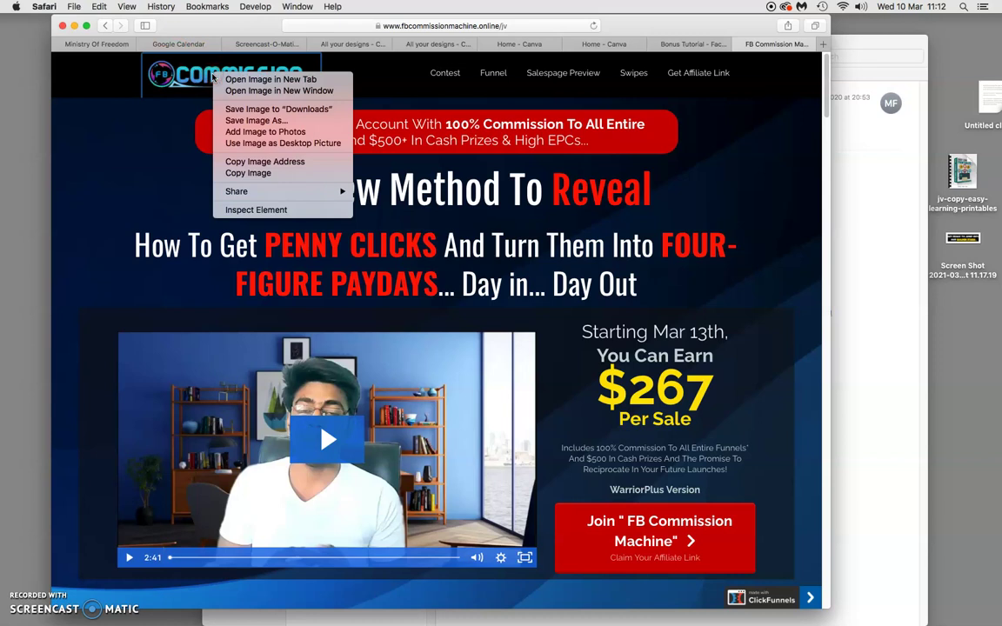
left_click(294, 123)
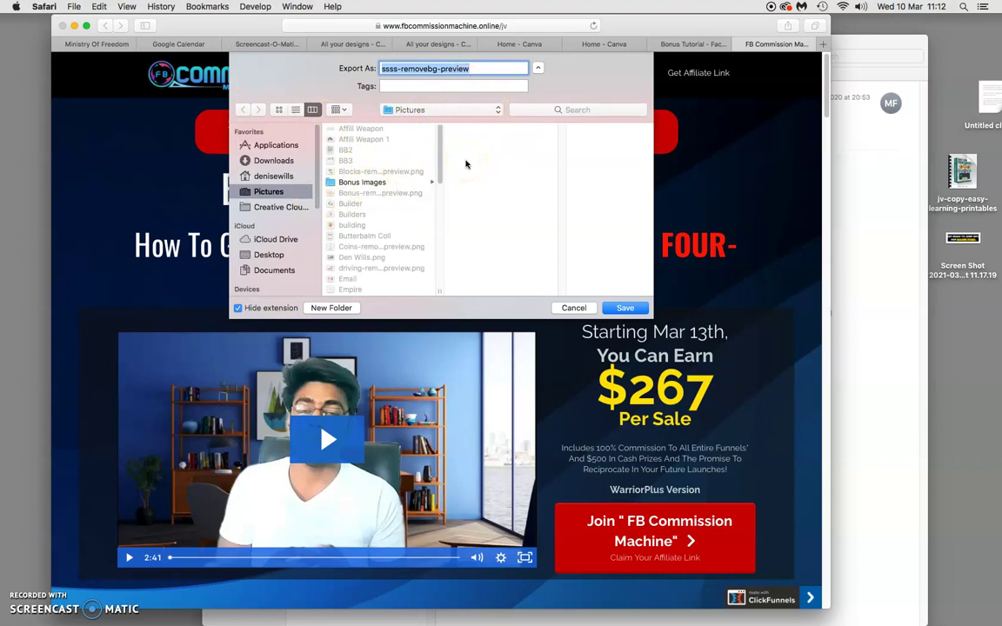
- Create a folder named "Commission Machine" inside the February folder of Affiliates and save the logo image there
left_click(275, 175)
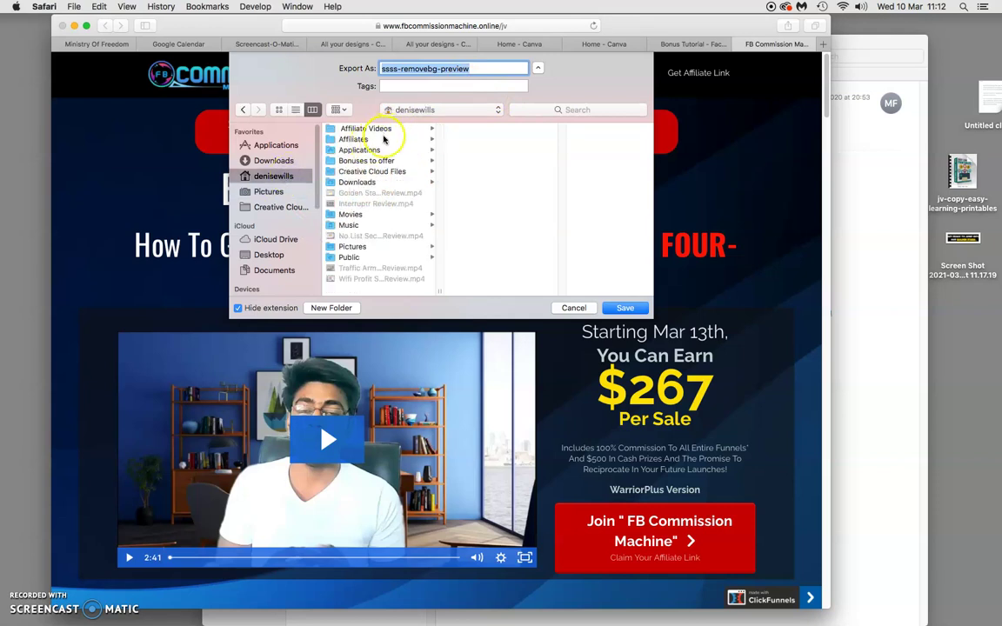
left_click(383, 142)
left_click(470, 128)
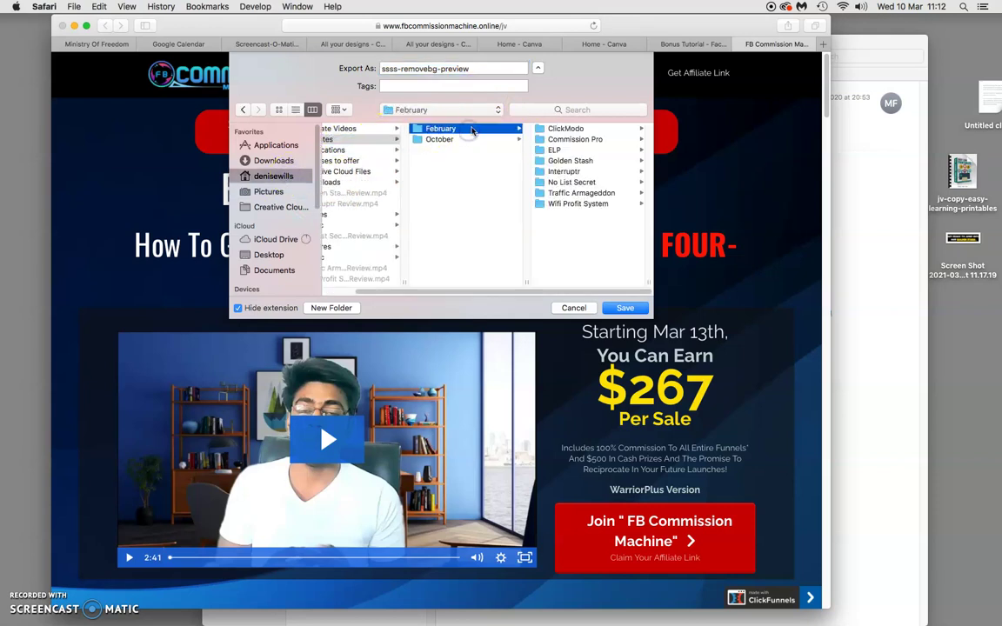
left_click(352, 308)
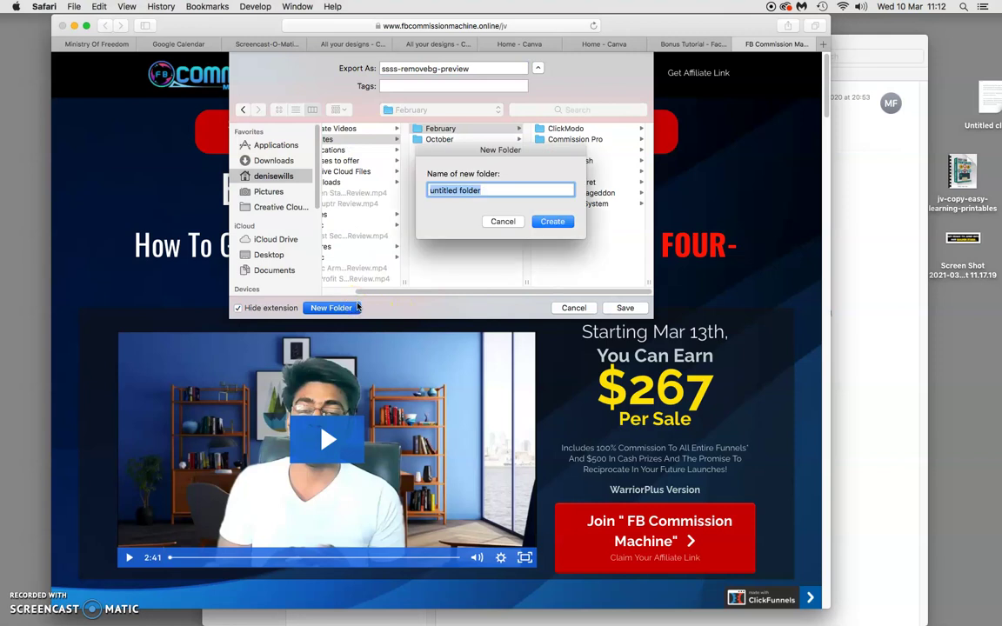
type("C")
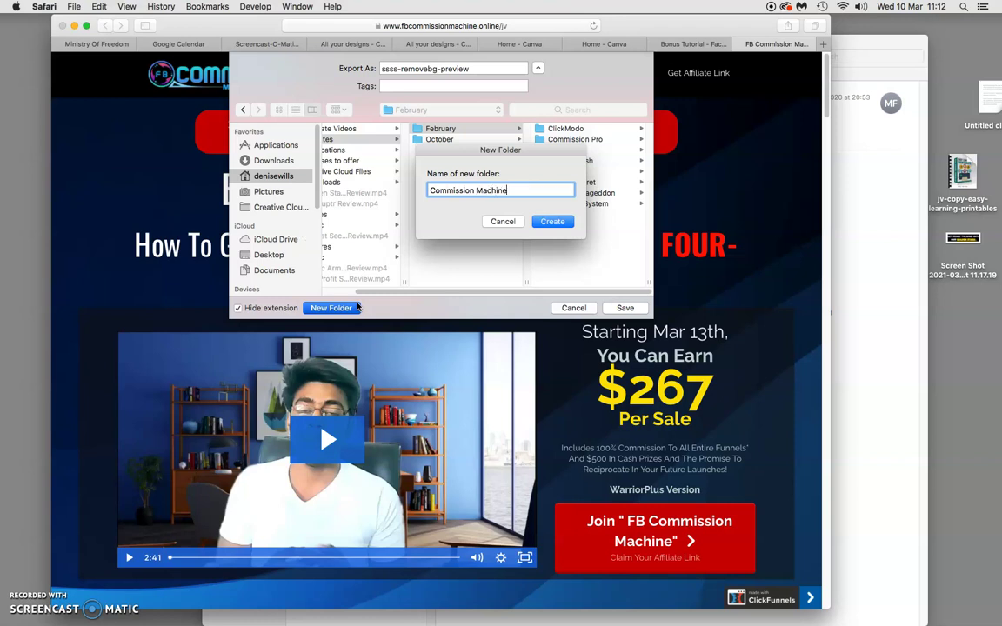
type("ommission Machine")
left_click(553, 220)
left_click(498, 142)
left_click(626, 309)
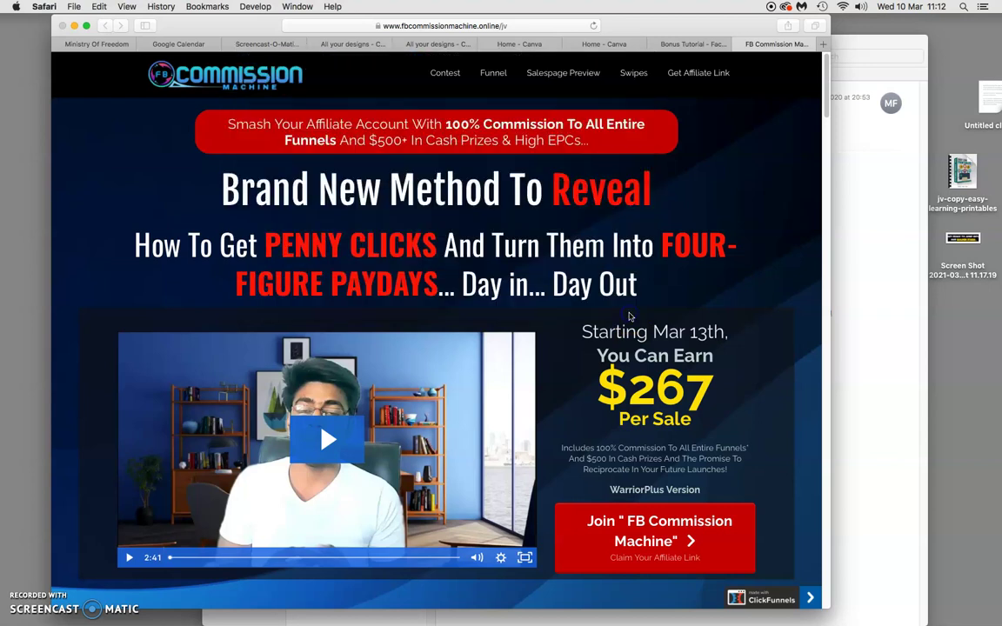
- Switch back to the Canva design and rename it "FB Commission Bonus Tutorial"
left_click(687, 45)
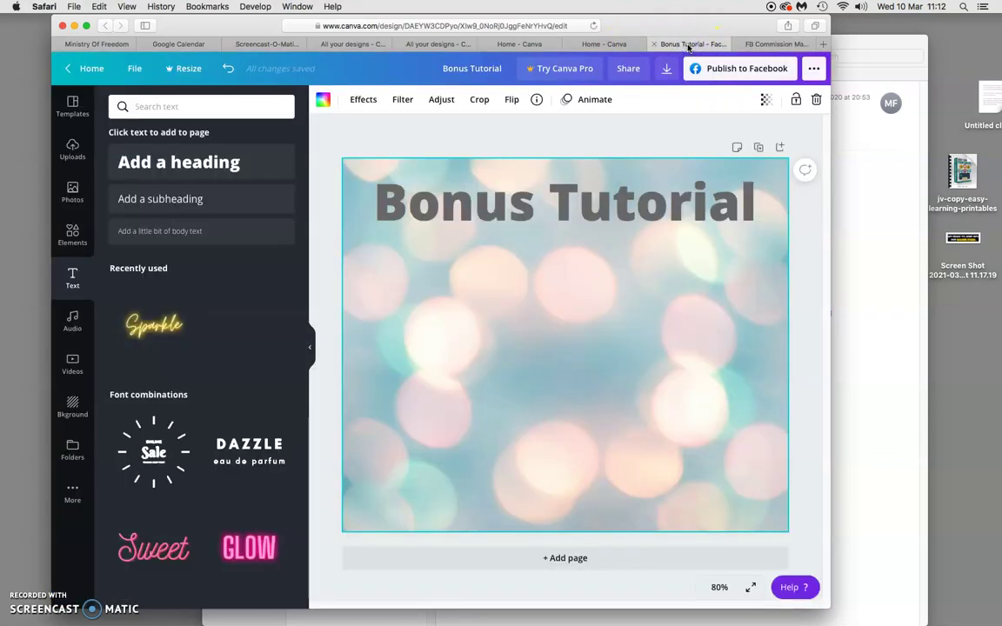
left_click(444, 70)
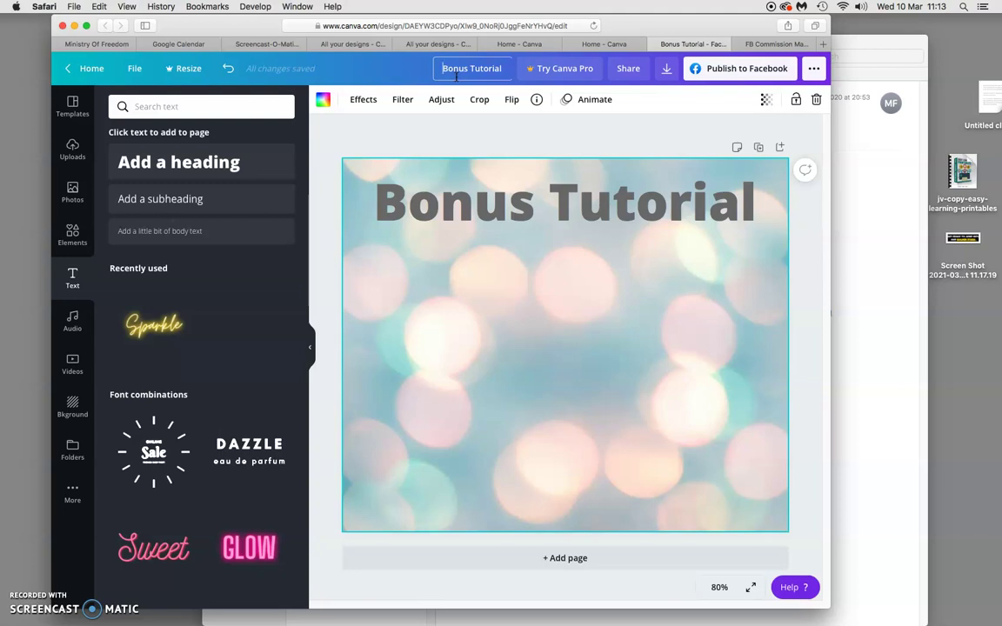
type("Commission")
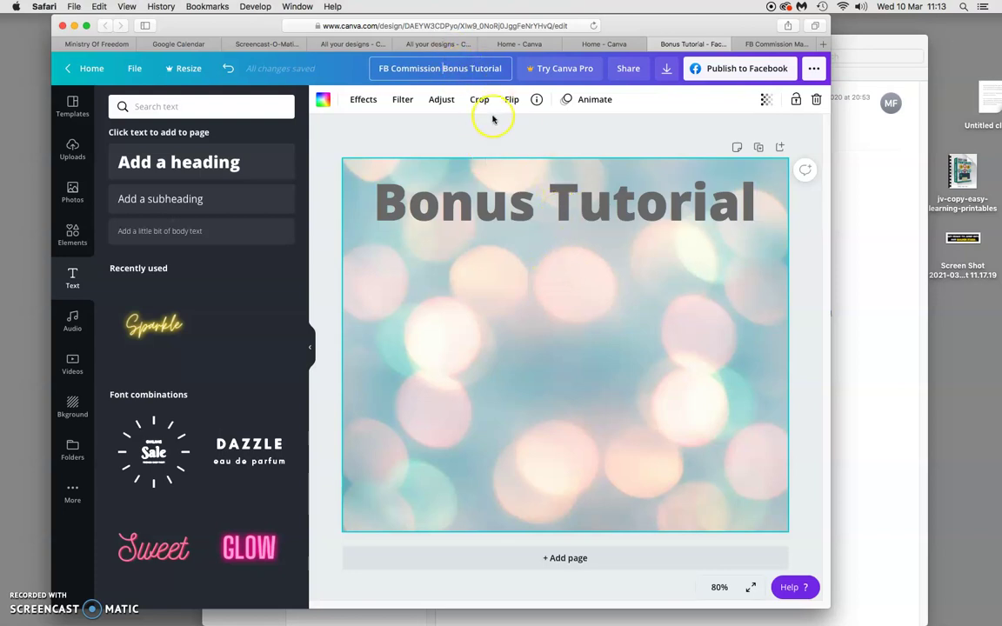
- Upload the "ssss-removebg-preview" logo file from the Commission Machine folder on the device to the image uploads
left_click(77, 152)
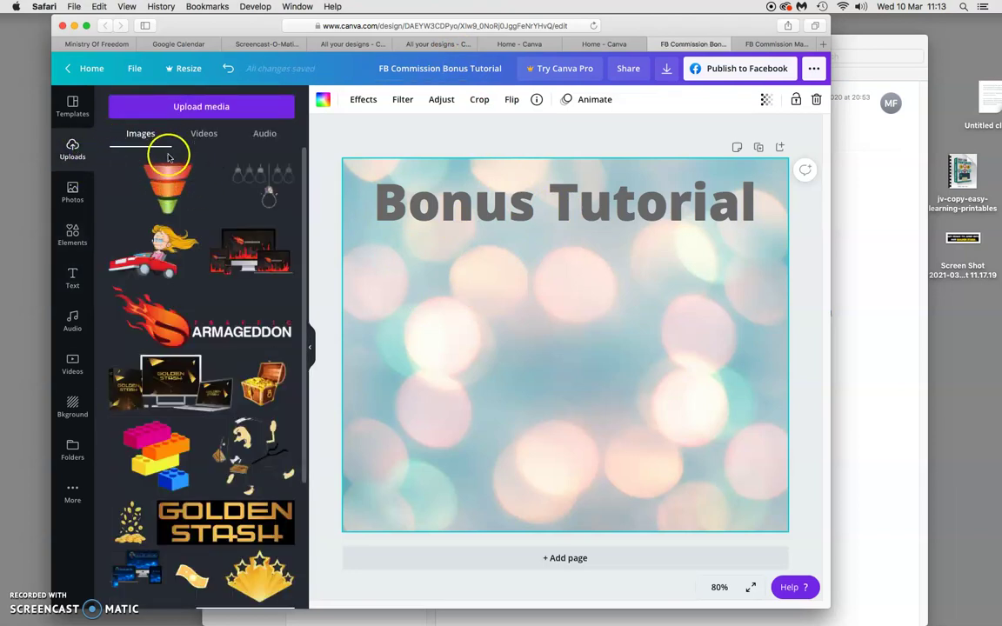
left_click(177, 106)
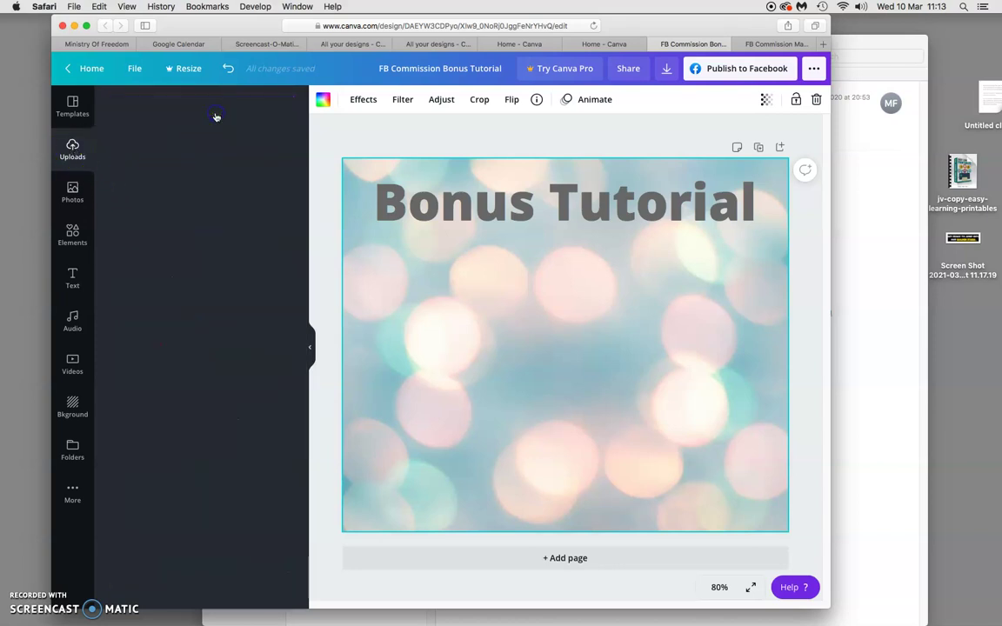
left_click(127, 178)
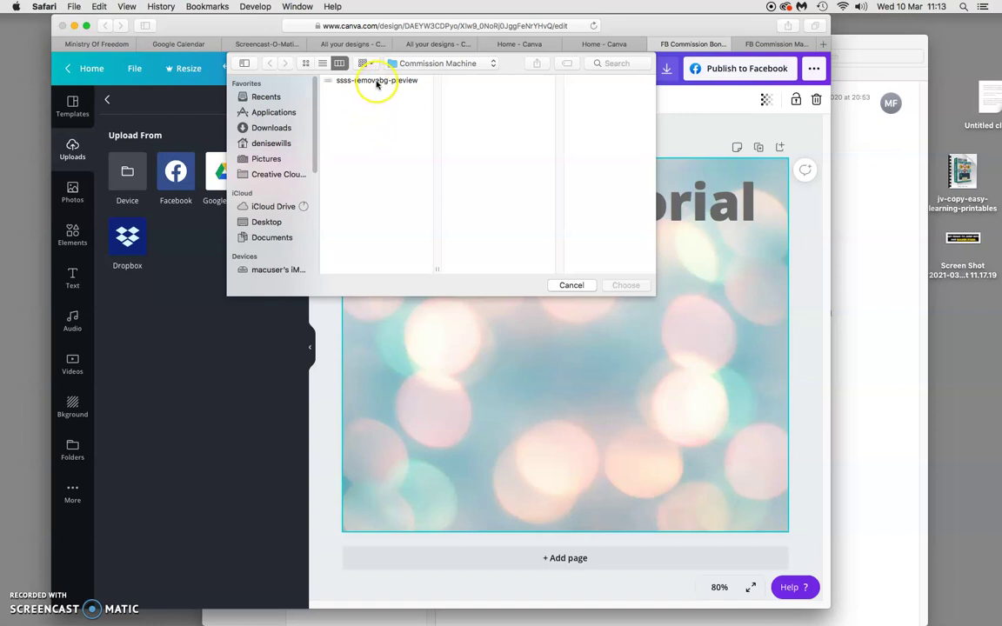
left_click(377, 81)
left_click(623, 294)
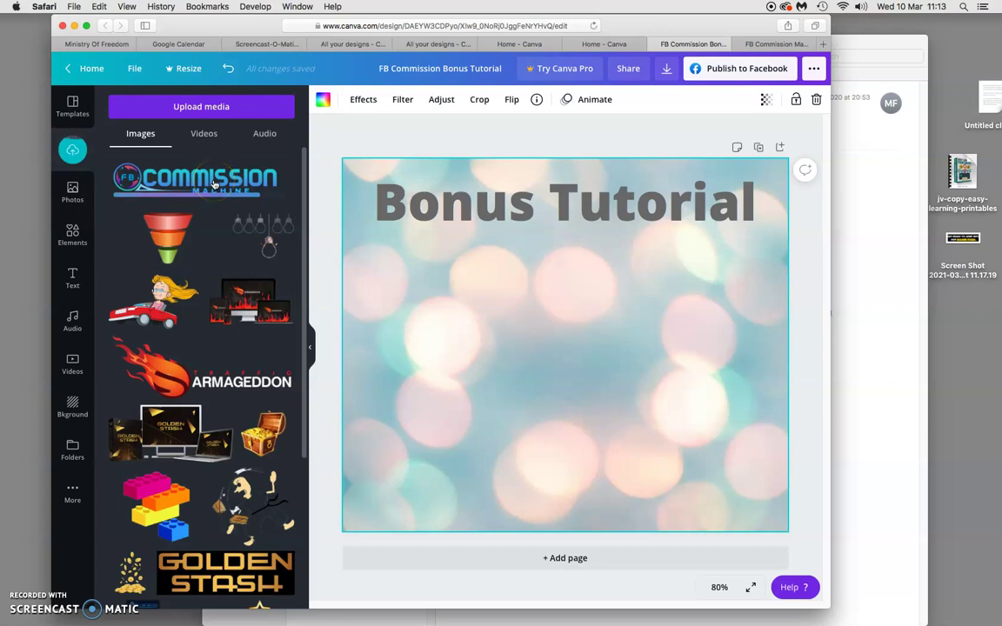
- Place a single copy of the uploaded FB Commission Machine logo just below the "Bonus Tutorial" heading, deleting the duplicate
left_click(214, 184)
left_click_drag(590, 349, 506, 280)
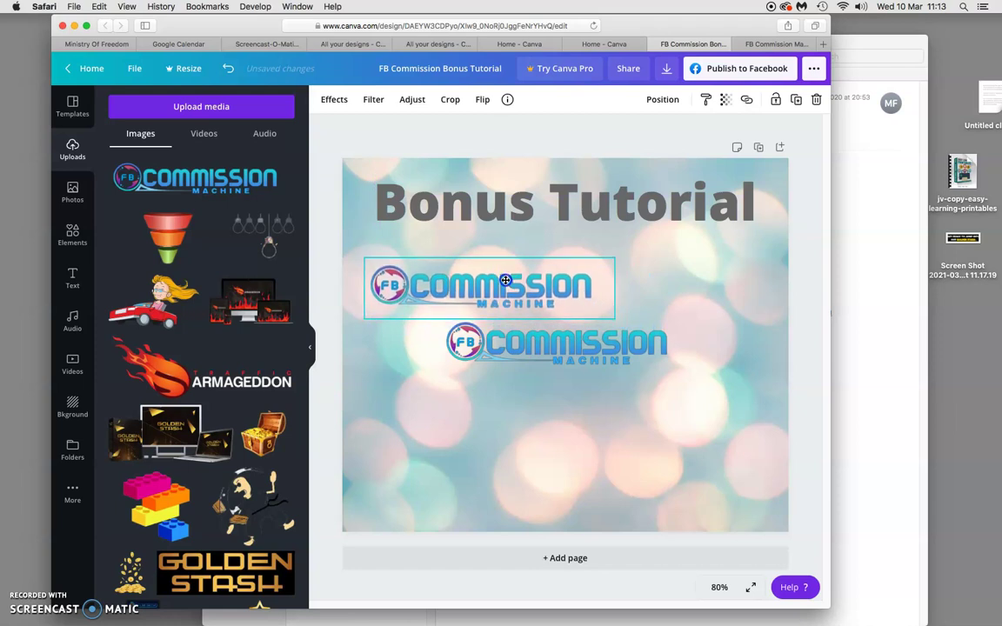
left_click(628, 349)
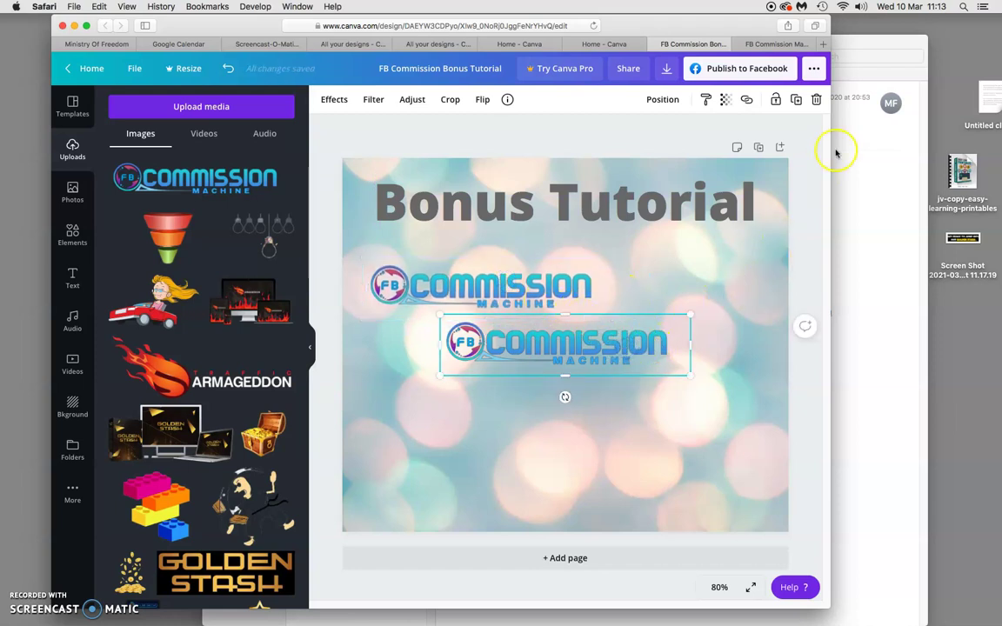
left_click(816, 101)
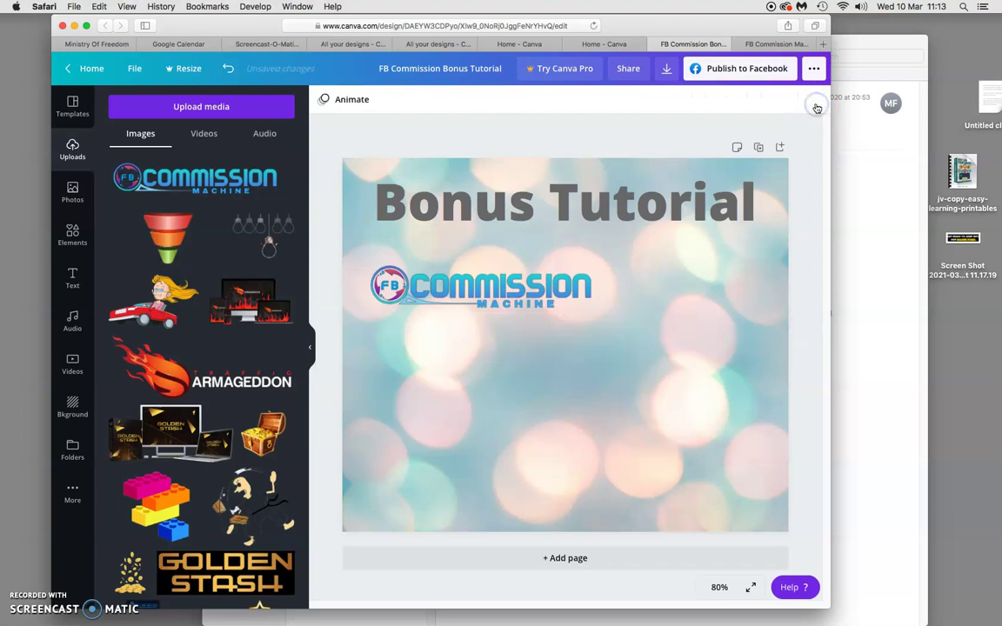
left_click_drag(550, 290, 621, 266)
left_click(721, 301)
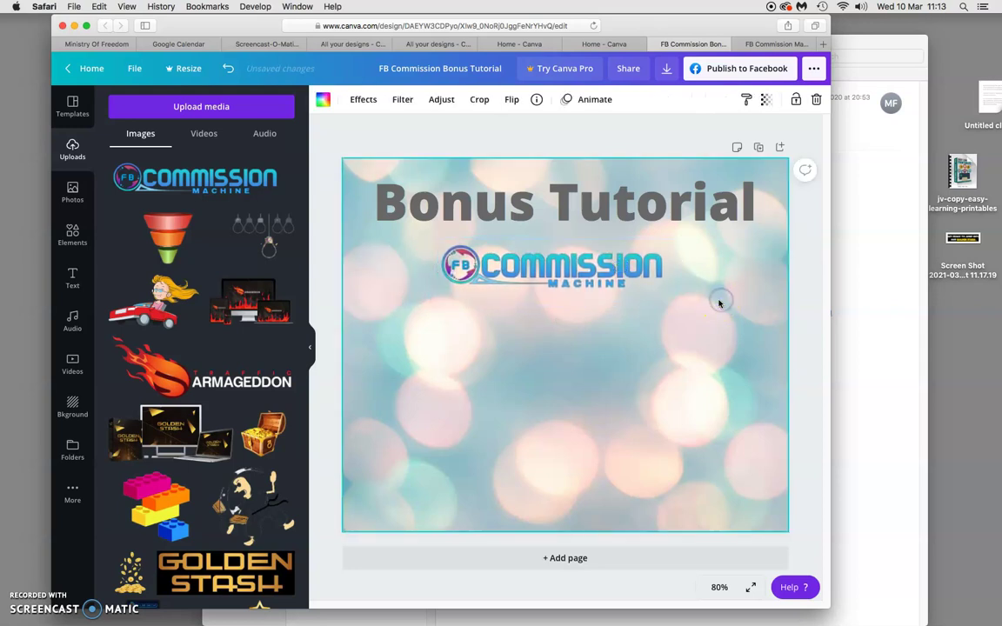
- Add a subheading to the page and copy the first bonus title, "[HACK] Accelerate with this FB source", from the Google Calendar event
left_click(77, 289)
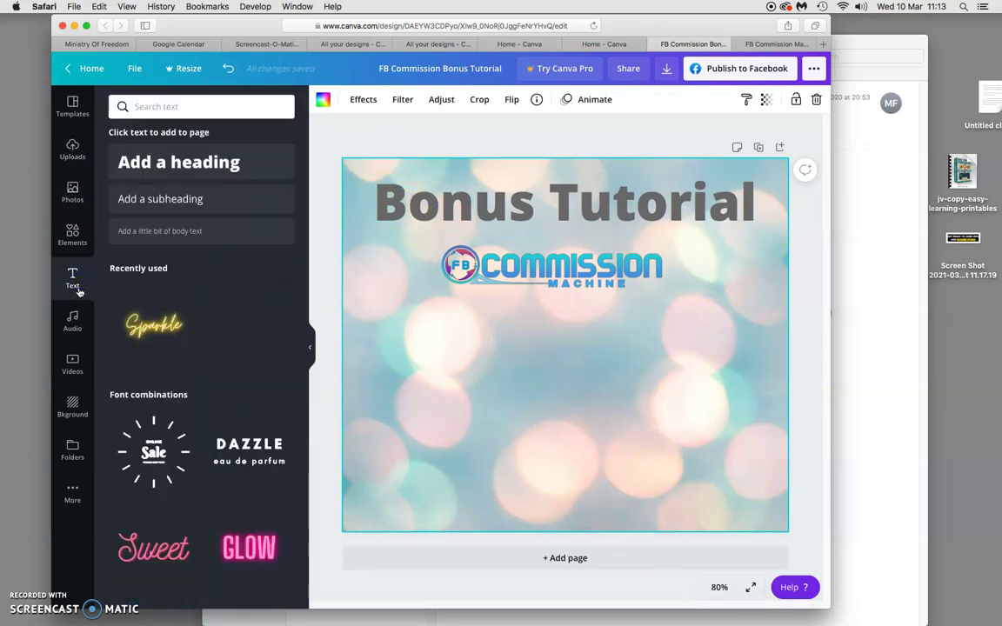
left_click(190, 205)
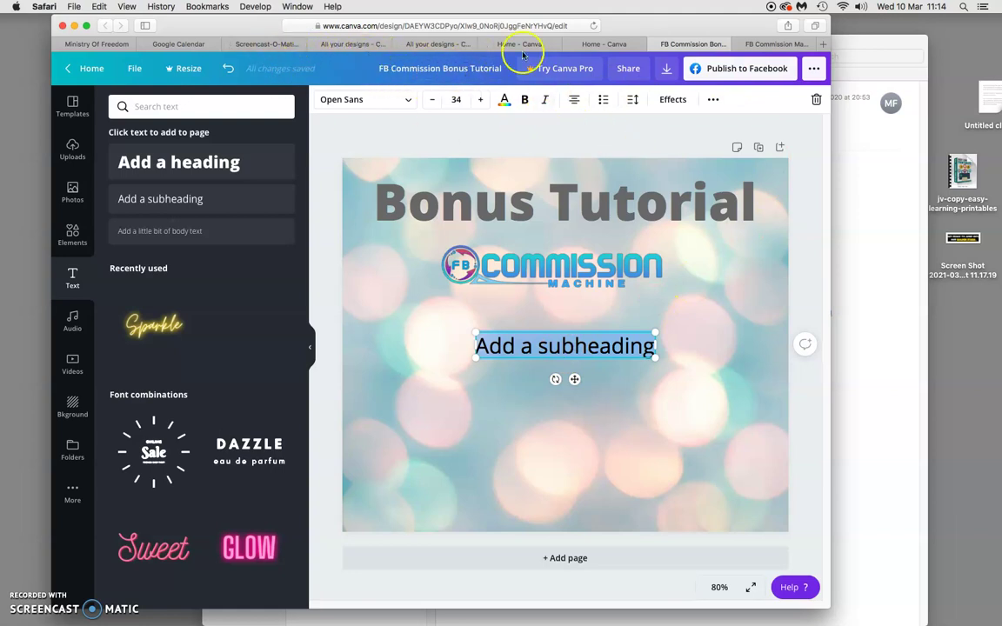
left_click(181, 43)
left_click(132, 515)
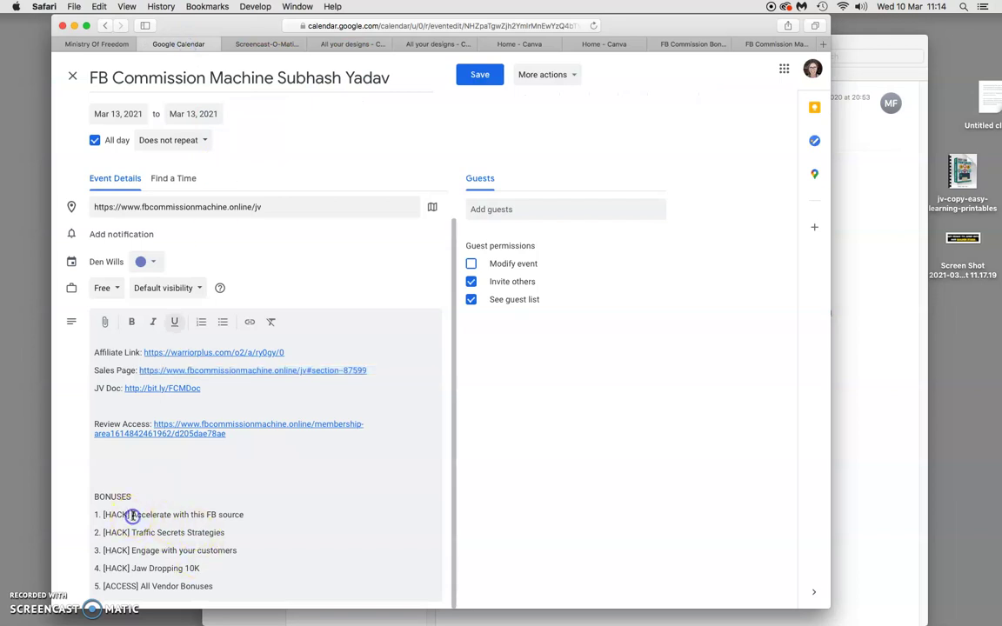
left_click_drag(103, 515, 246, 516)
right_click(231, 515)
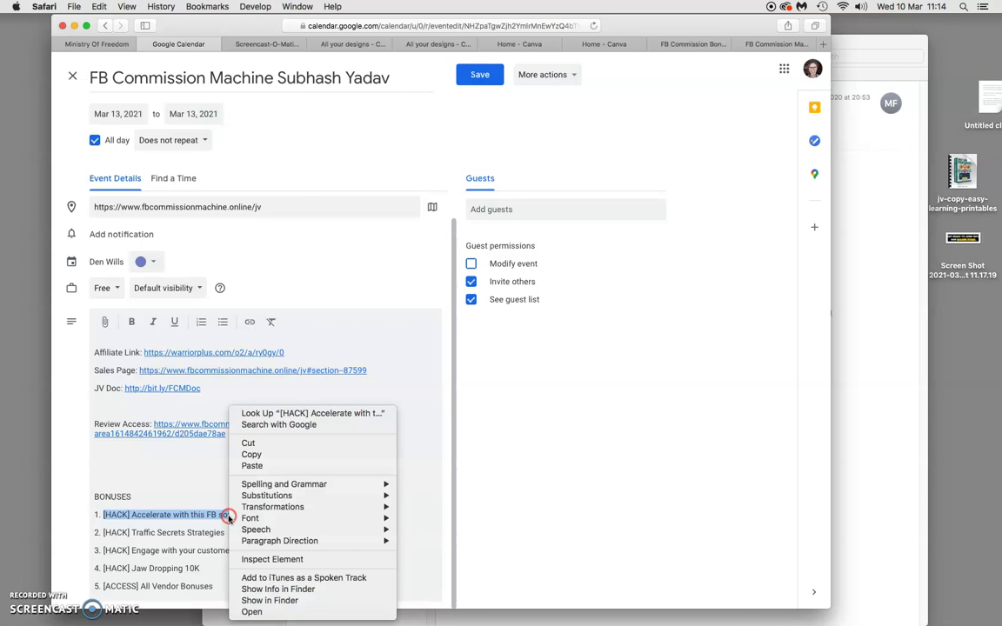
left_click(266, 455)
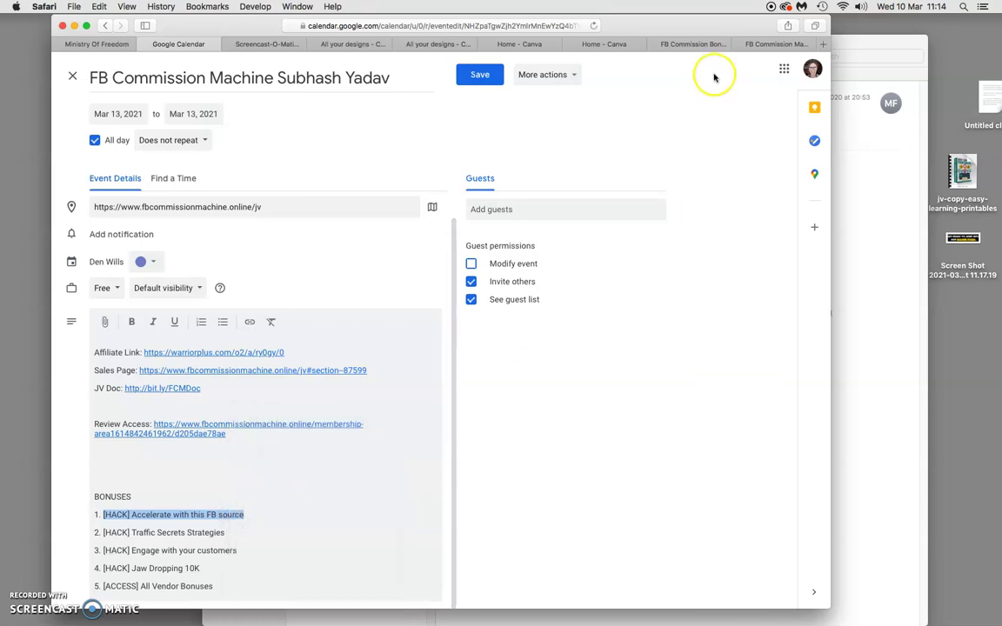
- Return to the Canva design and replace the subheading's placeholder text with the copied "[HACK] Accelerate with this FB source"
left_click(684, 45)
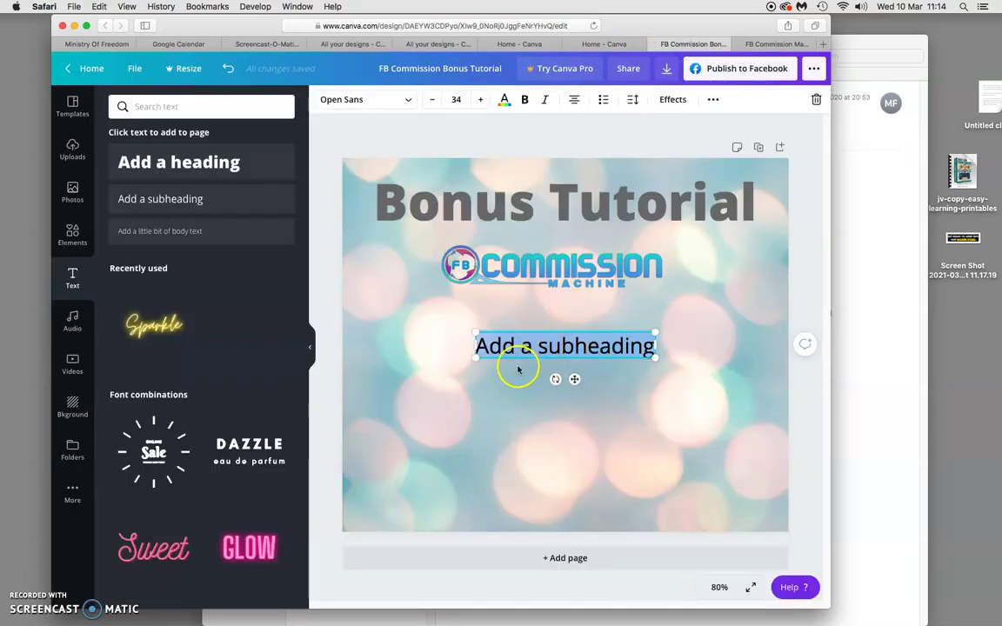
left_click(489, 345)
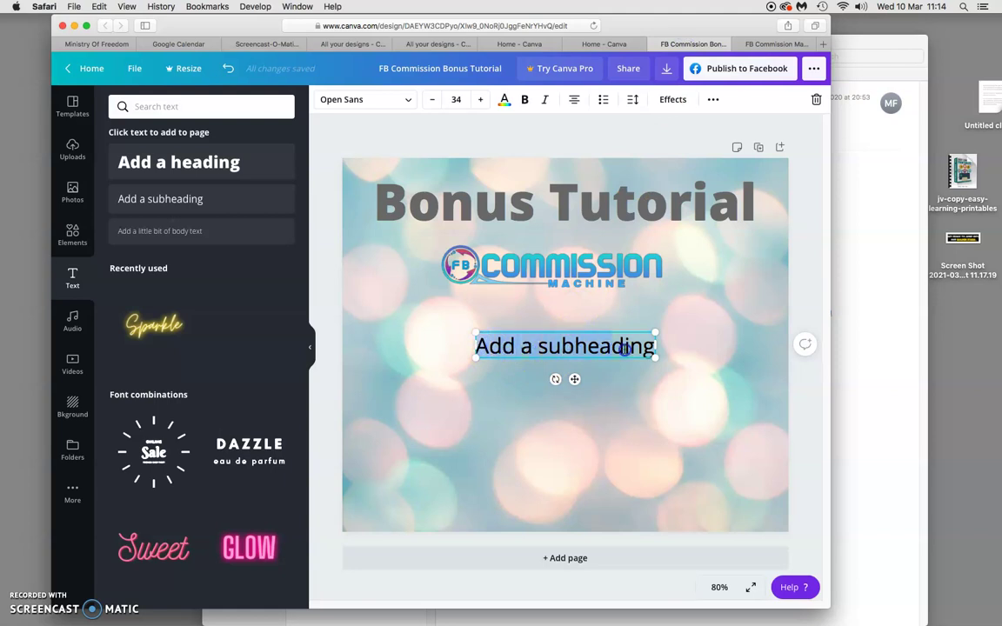
left_click_drag(653, 346, 481, 347)
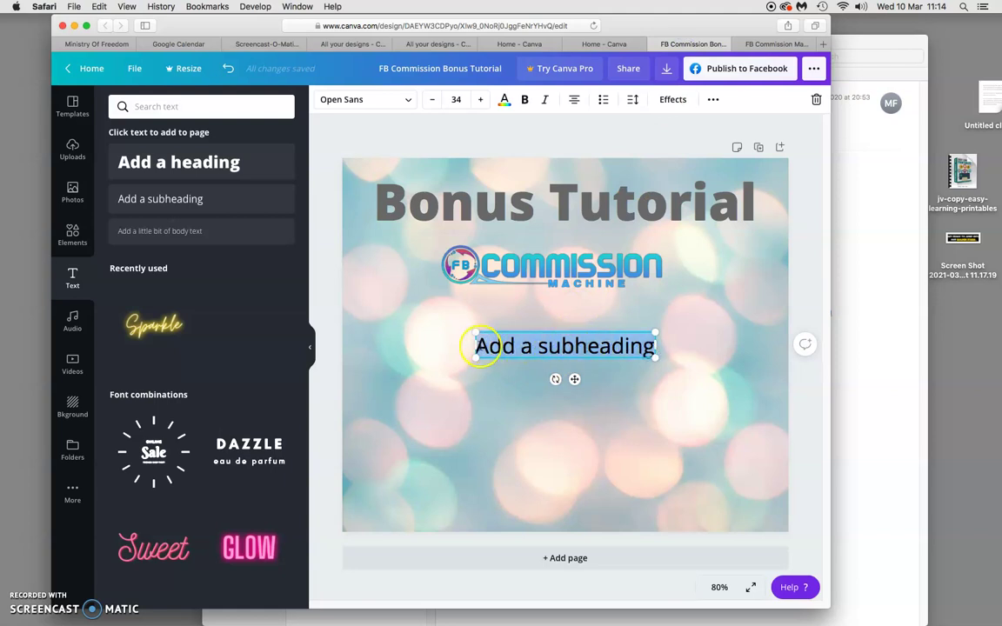
right_click(481, 346)
left_click(530, 403)
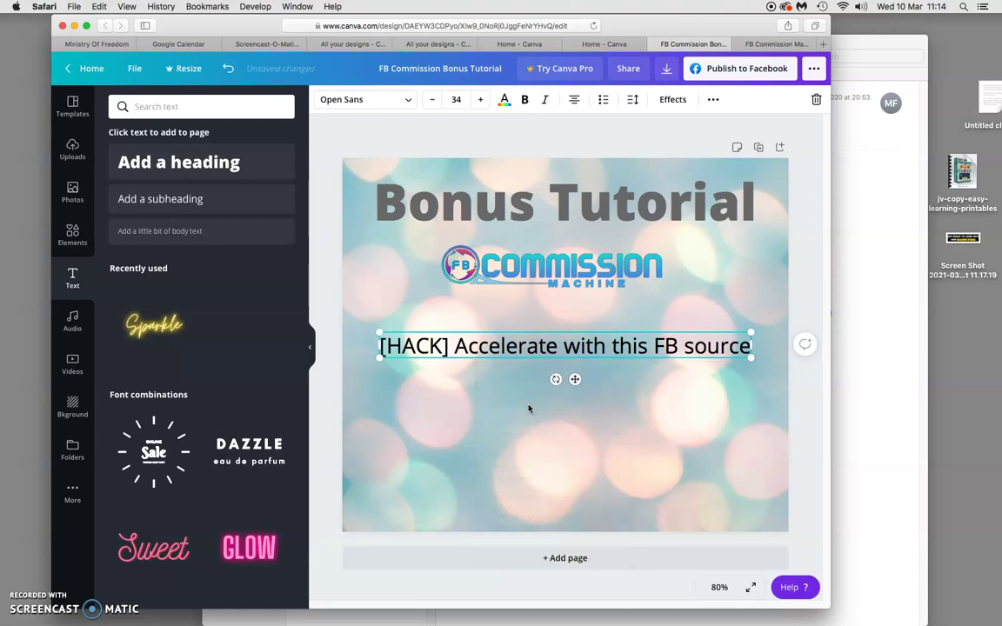
- Set the bonus title's font size to 42 and its font to Open Sans Extra Bold
left_click(459, 100)
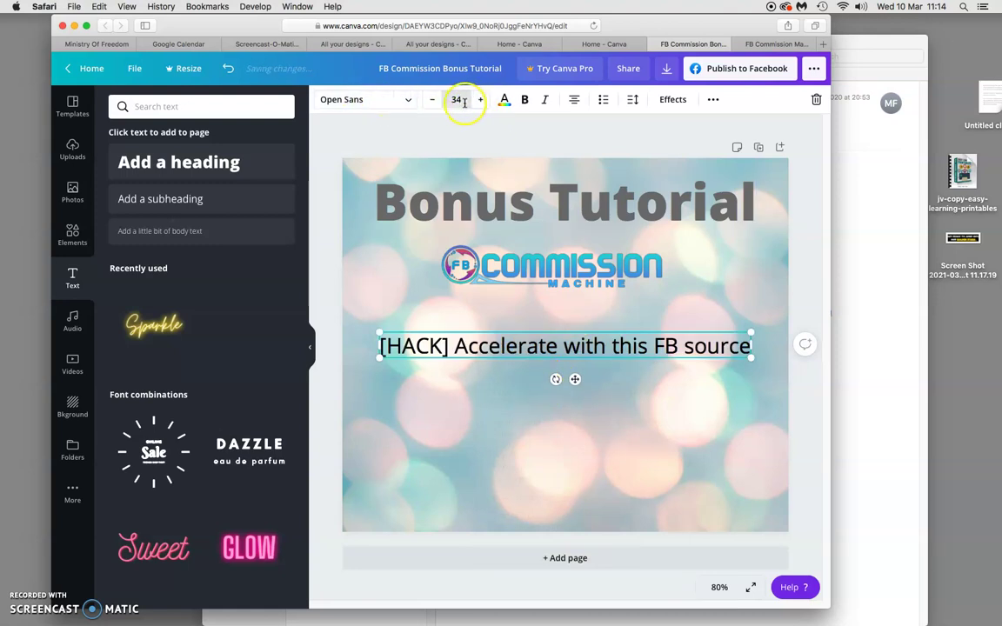
left_click(458, 100)
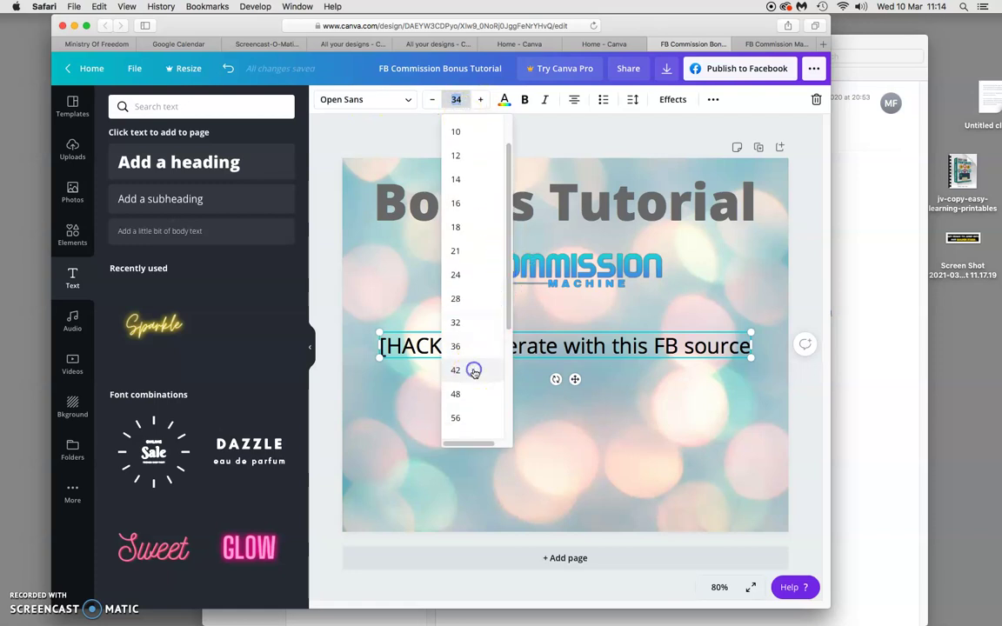
left_click(475, 376)
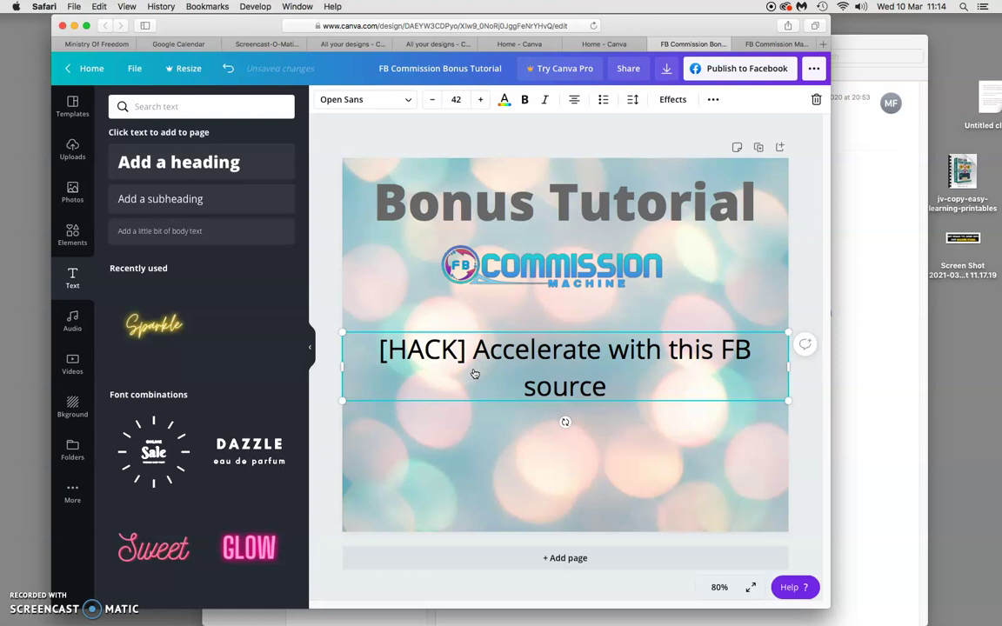
left_click(412, 102)
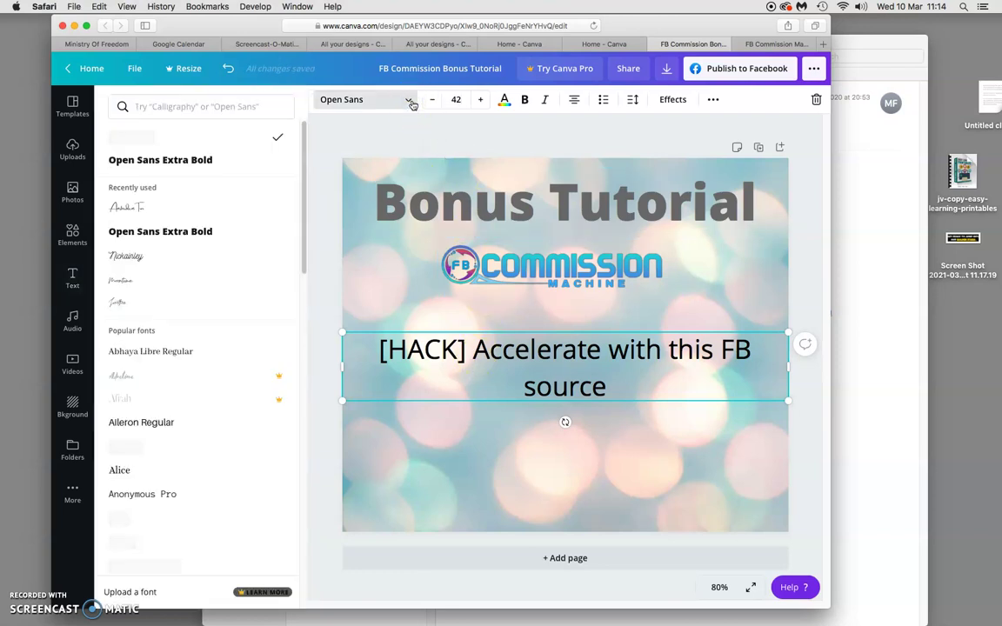
left_click(237, 239)
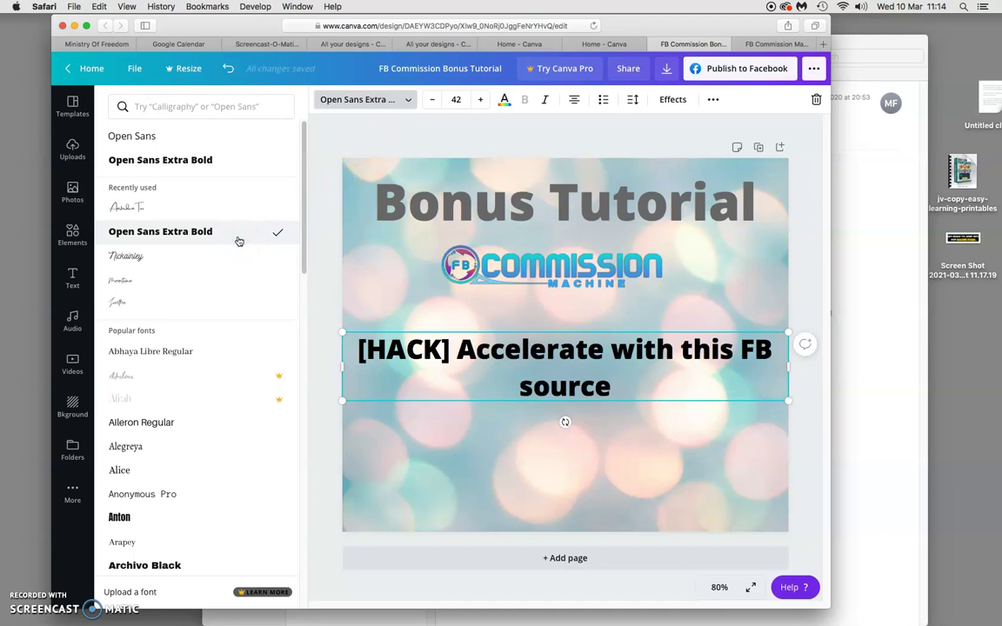
- Try the bonus title at font size 56 and settle on size 48
left_click(457, 101)
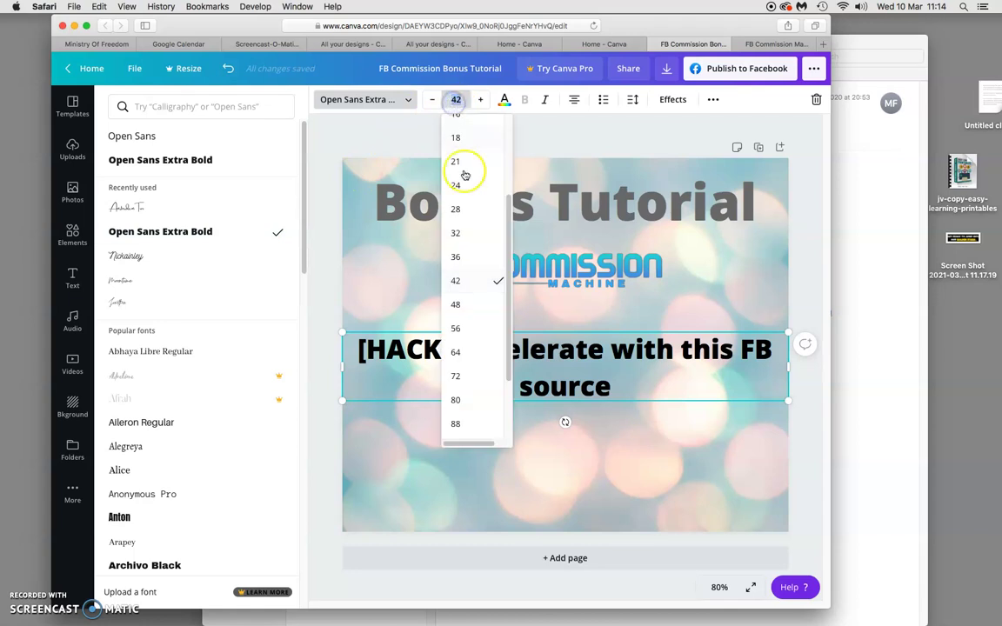
left_click(469, 329)
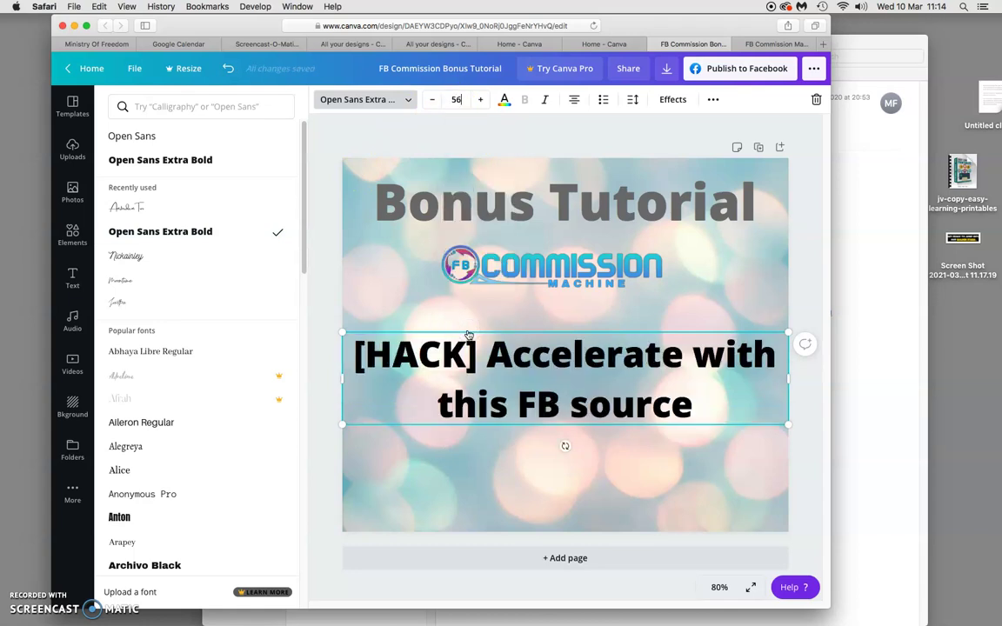
left_click(457, 99)
left_click(461, 257)
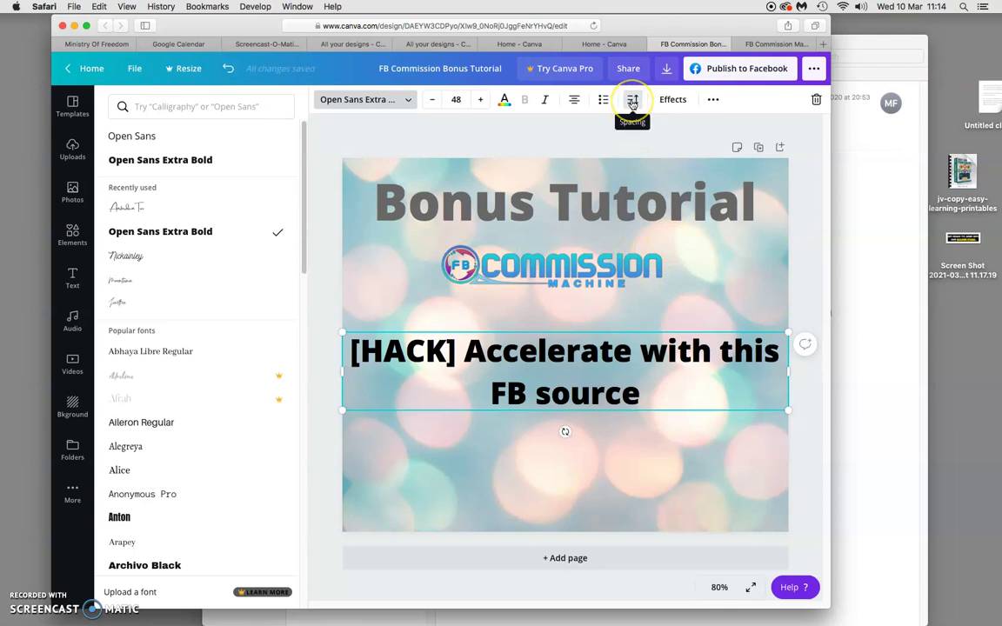
- Reduce the bonus title's line height to 0.98
left_click(633, 101)
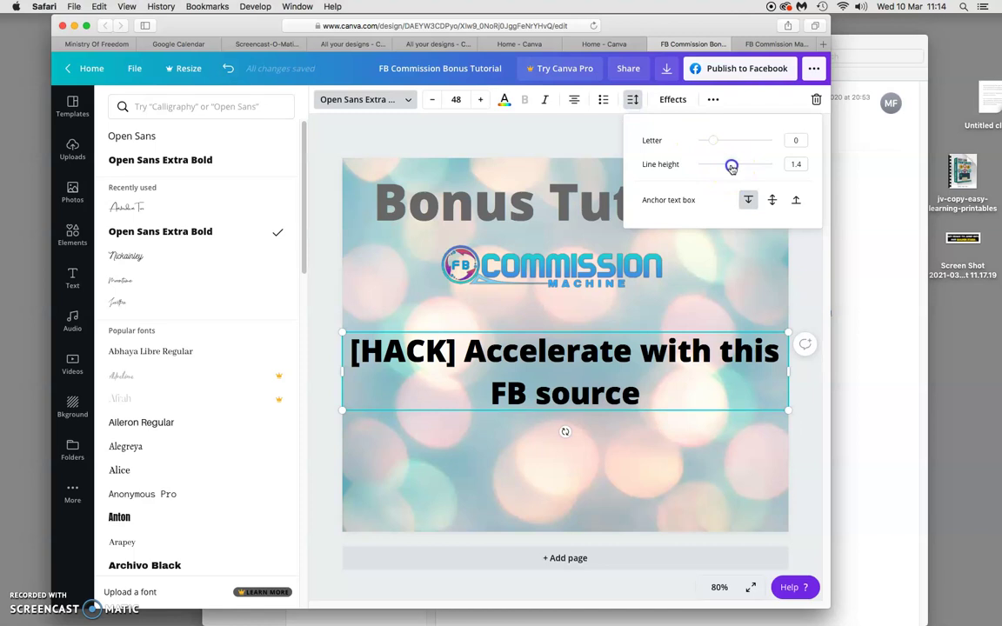
left_click_drag(723, 168, 716, 166)
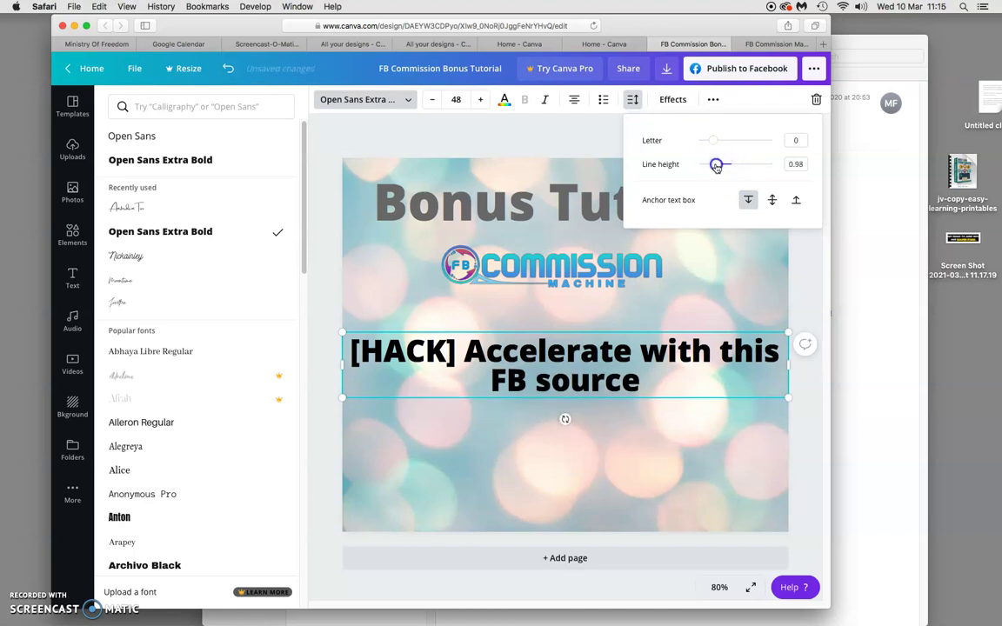
- Recolour the bonus title dark grey to match the heading and move it to the lower edge of the graphic
left_click(774, 200)
left_click(485, 122)
left_click(462, 128)
left_click(504, 100)
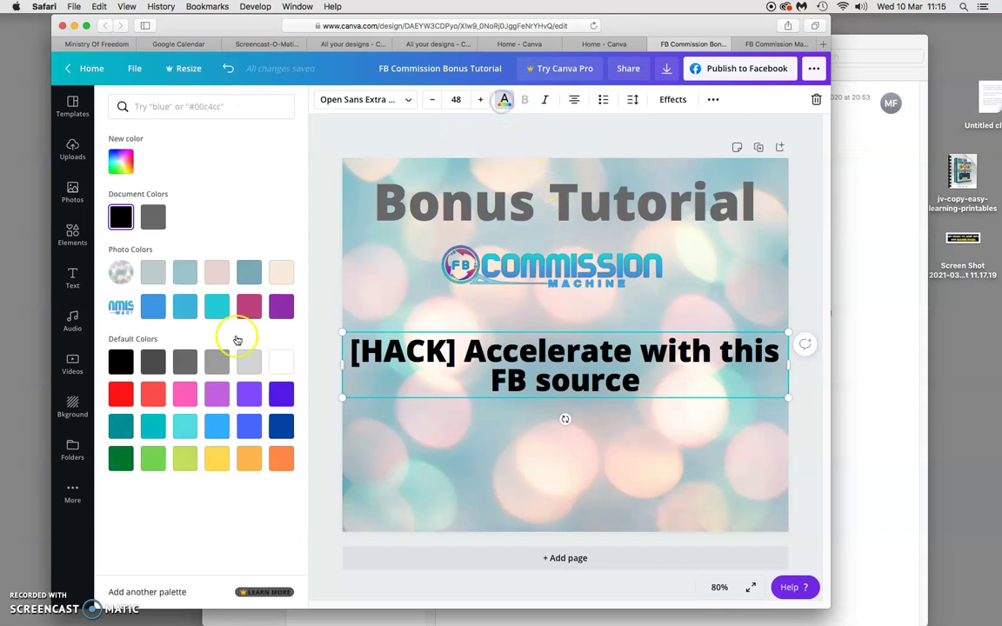
left_click(184, 360)
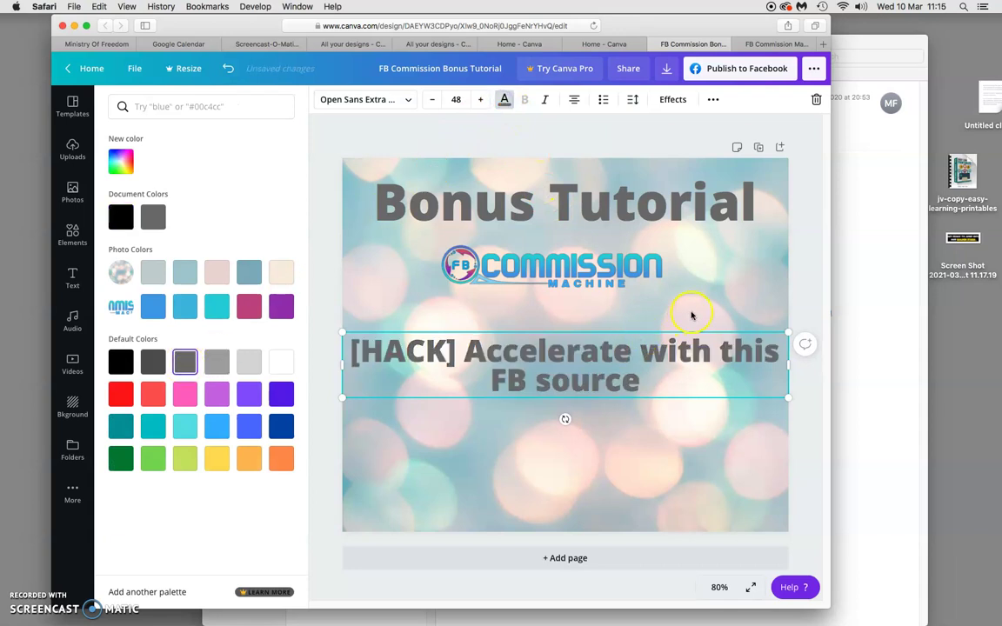
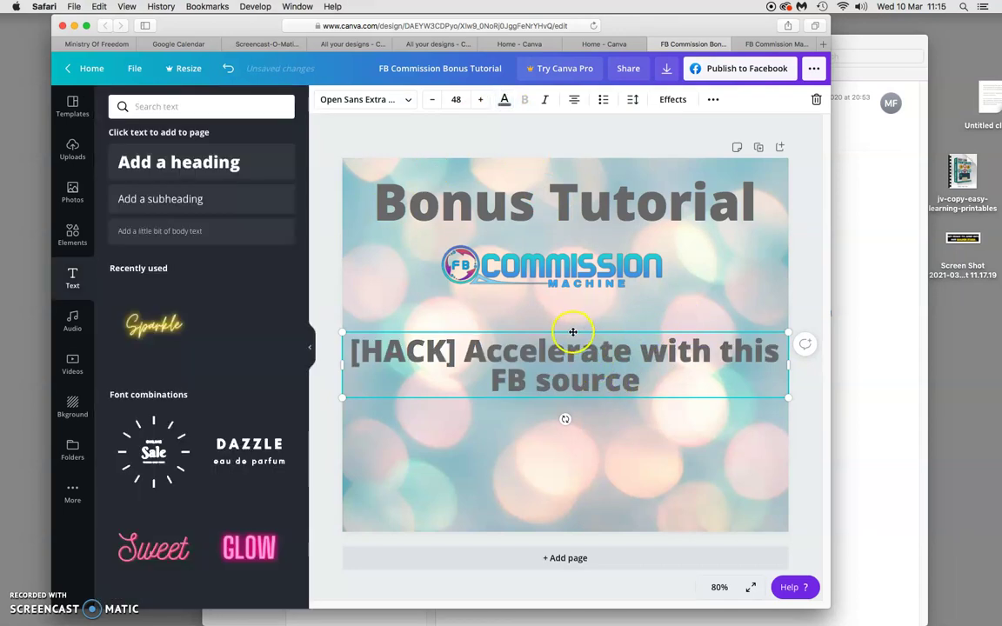
left_click_drag(574, 342, 575, 445)
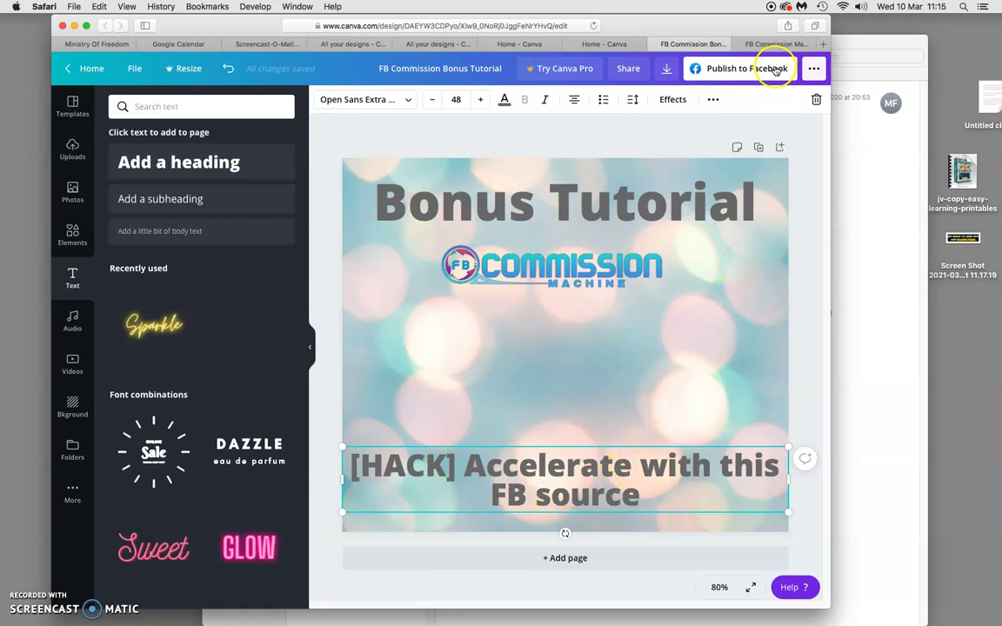
- Open a new blank browser tab and return to the FB Commission Bonus Tutorial design
left_click(823, 44)
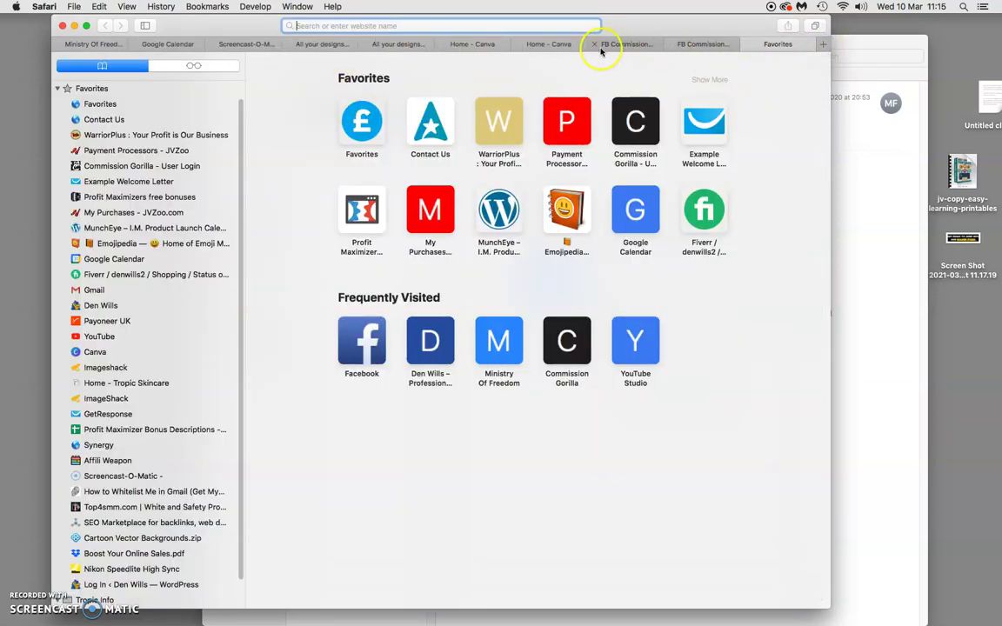
left_click(559, 46)
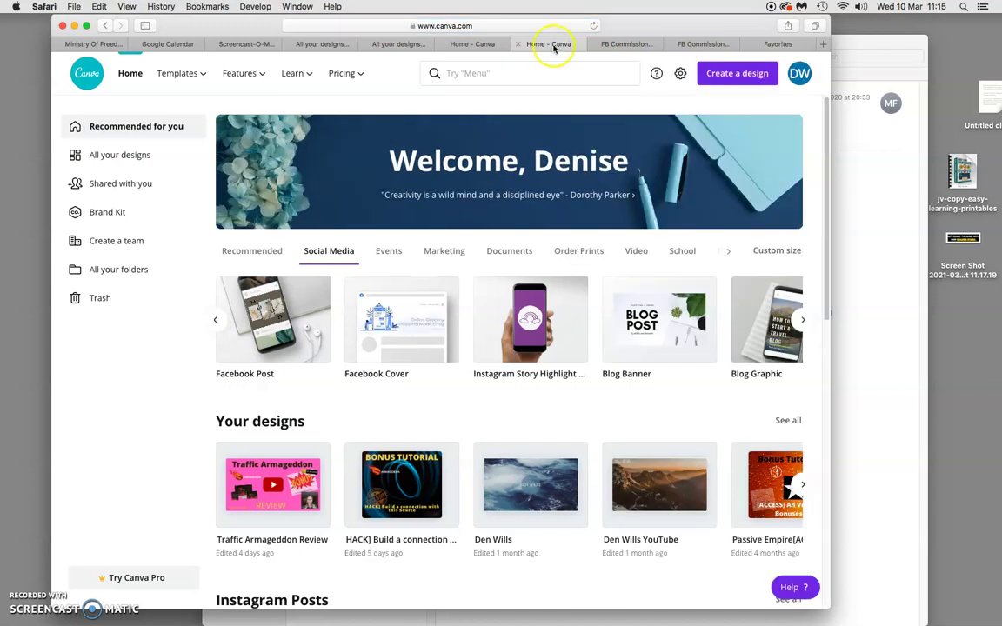
left_click(699, 43)
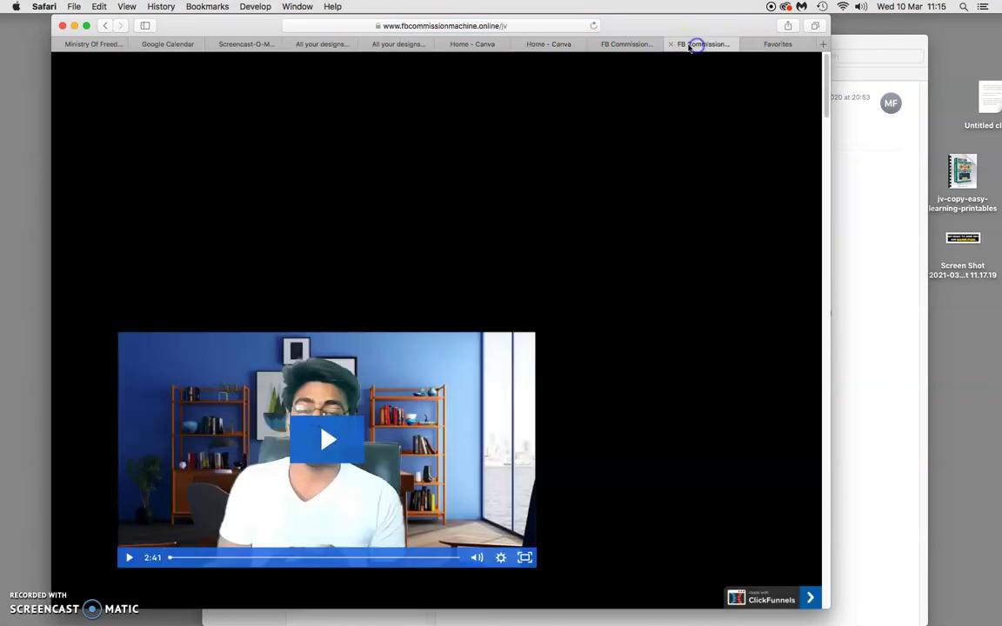
left_click(639, 44)
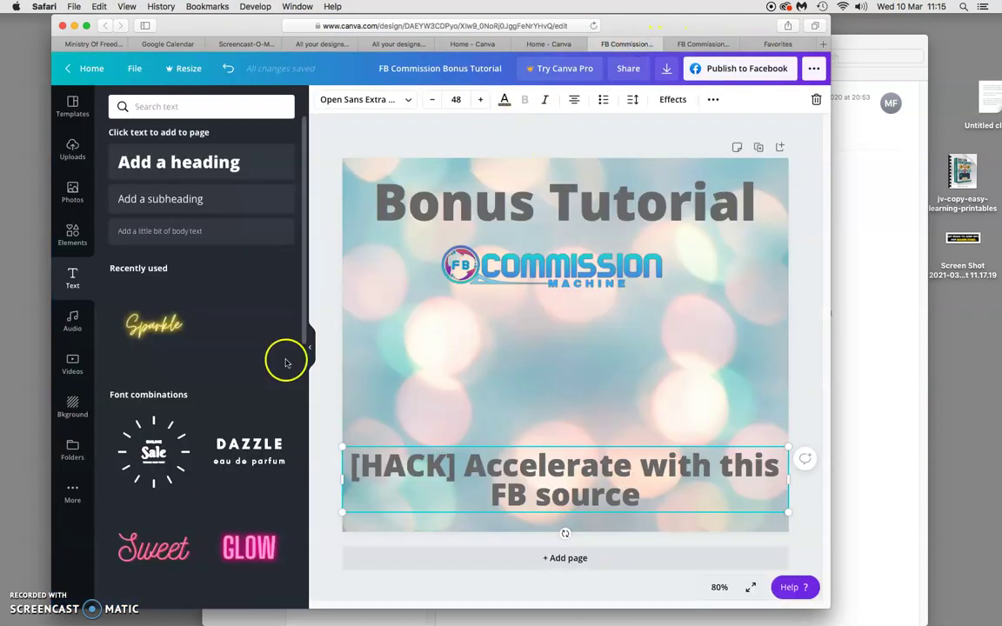
- Search Canva's photo library for "accelerate" and browse the results for a suitable picture
left_click(75, 193)
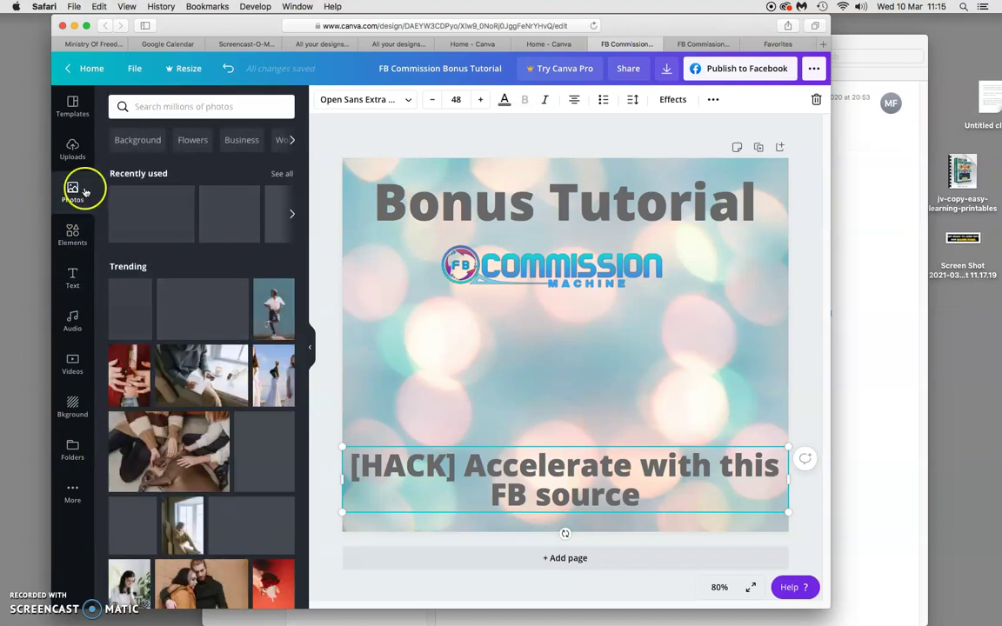
left_click(176, 107)
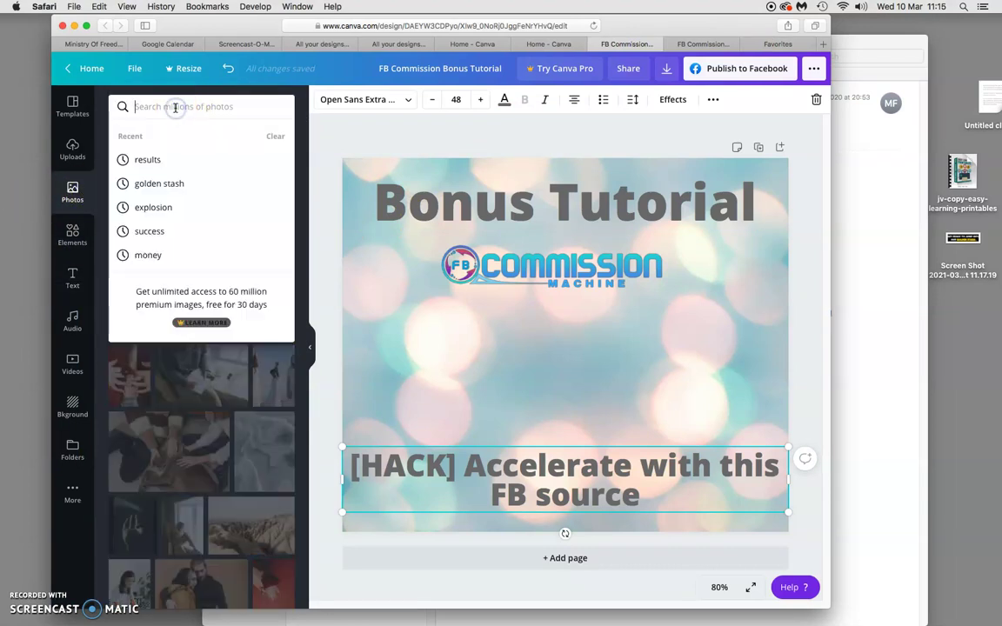
type("acc")
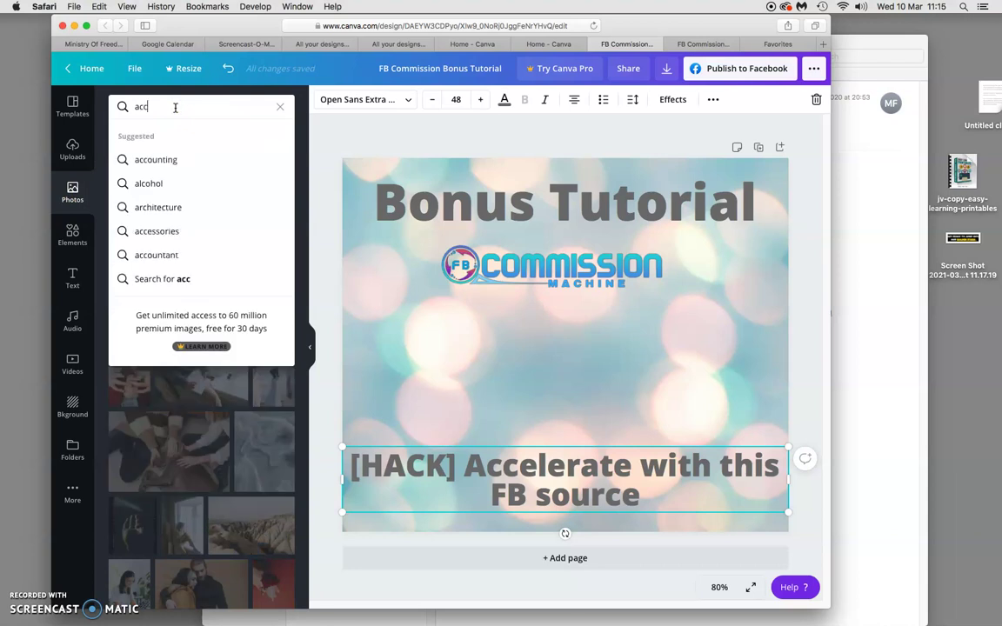
type("ele")
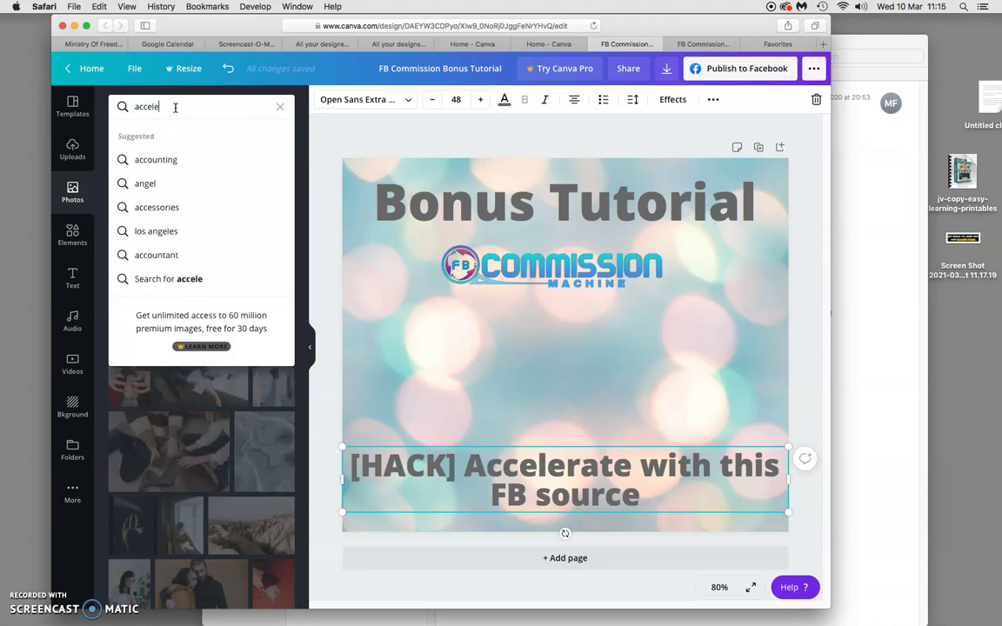
type("rate")
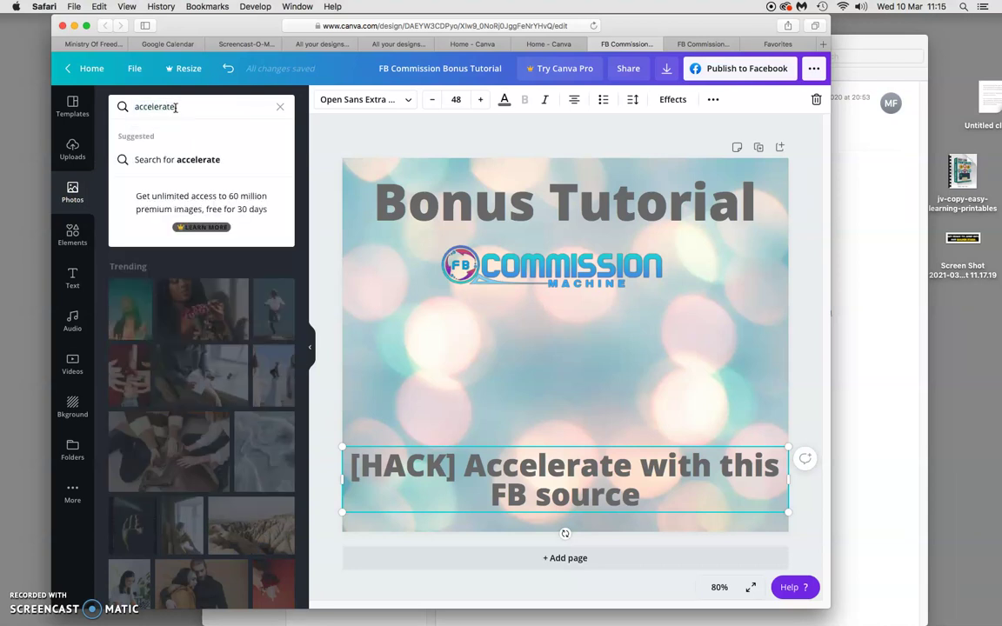
key("Return")
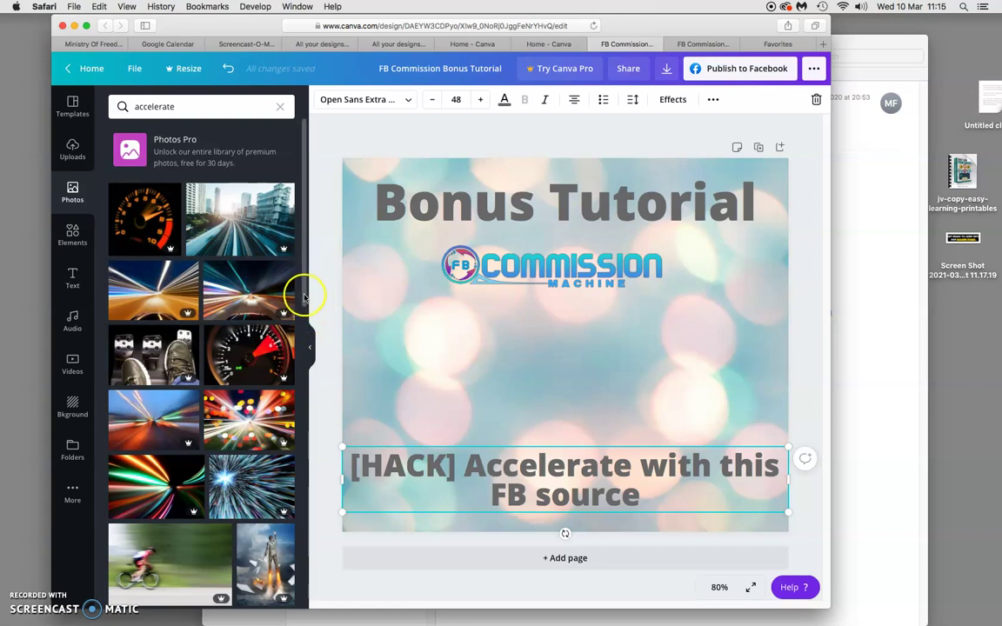
left_click_drag(304, 298, 309, 173)
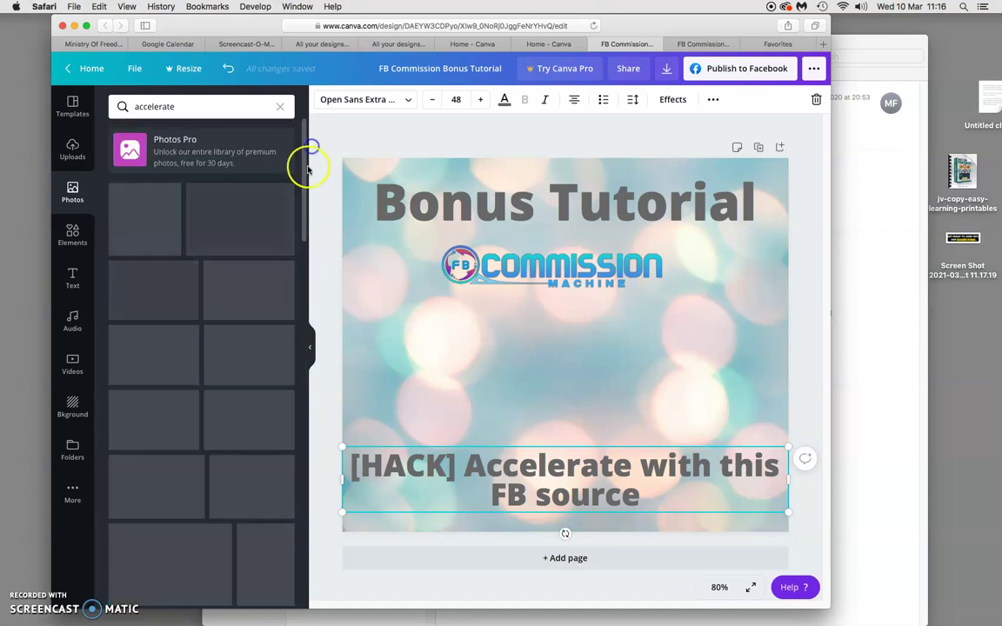
- Switch to the blank browser tab, search Google for "accelerate png" and show all the image results
left_click(783, 44)
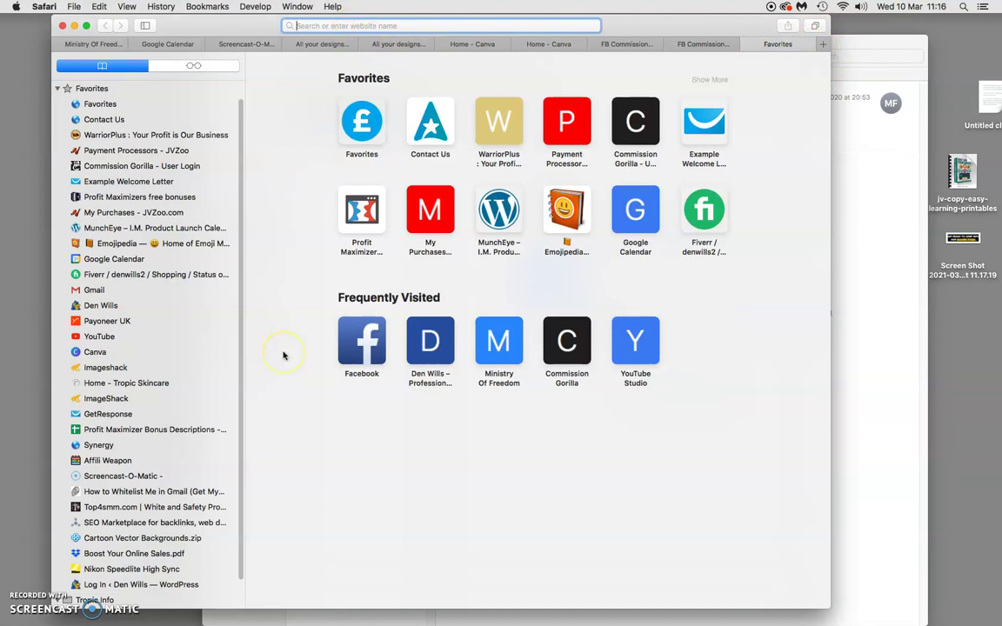
type("accer")
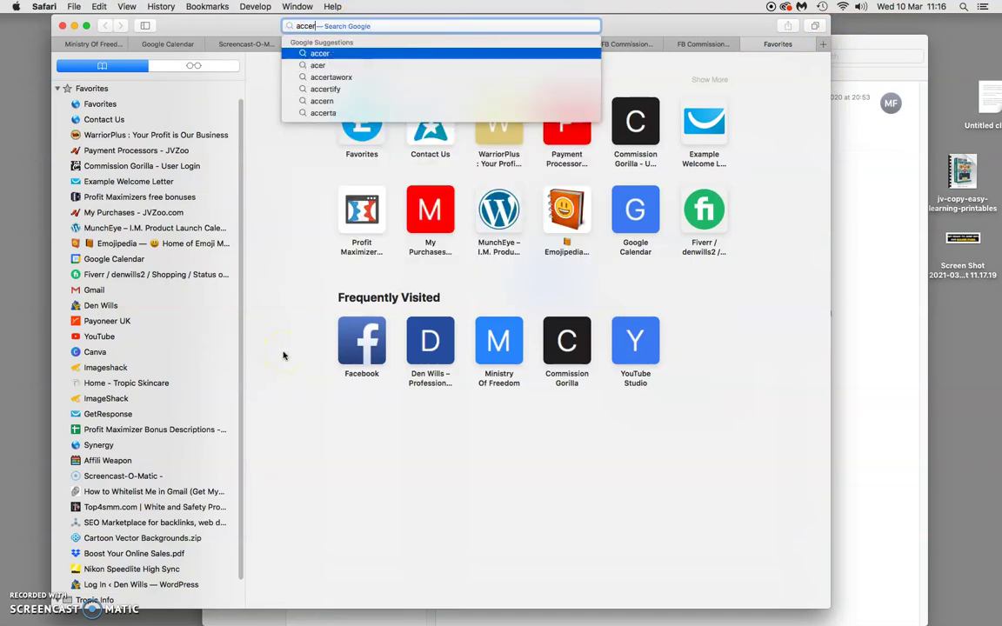
left_click(378, 19)
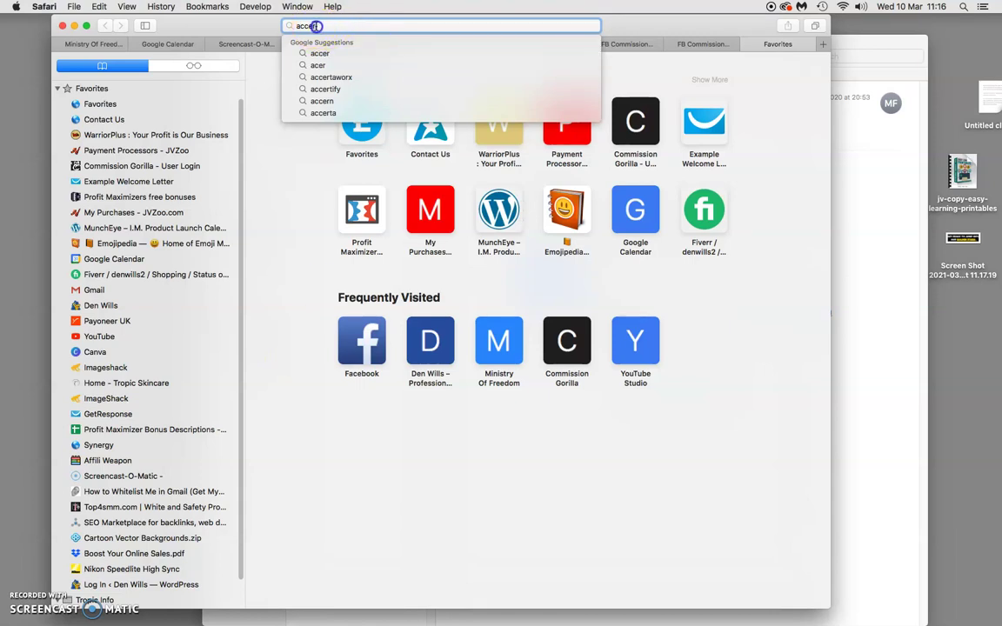
key("BackSpace")
type("lerate")
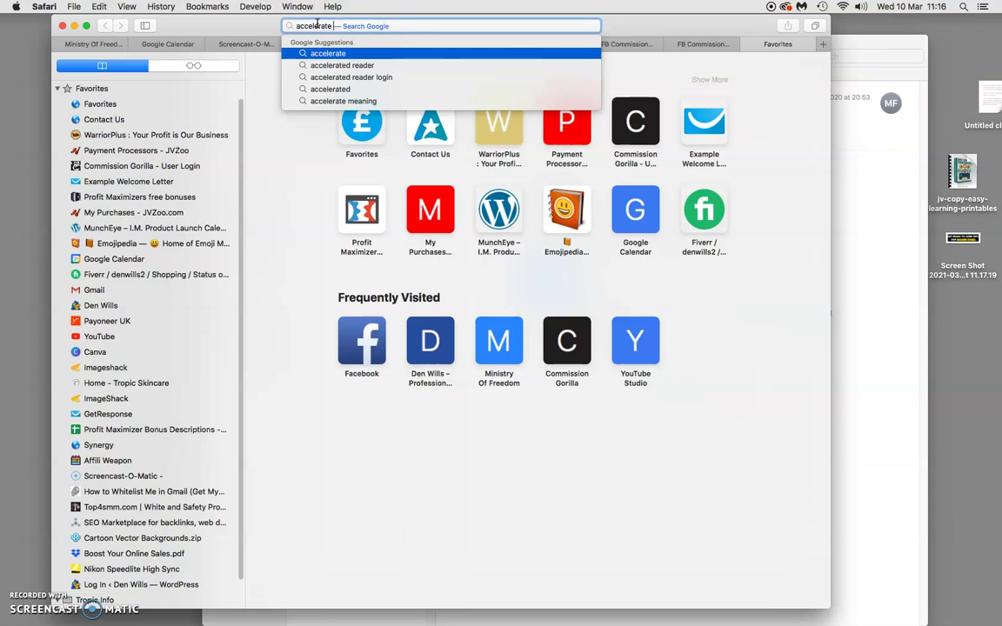
type(" png")
key("Return")
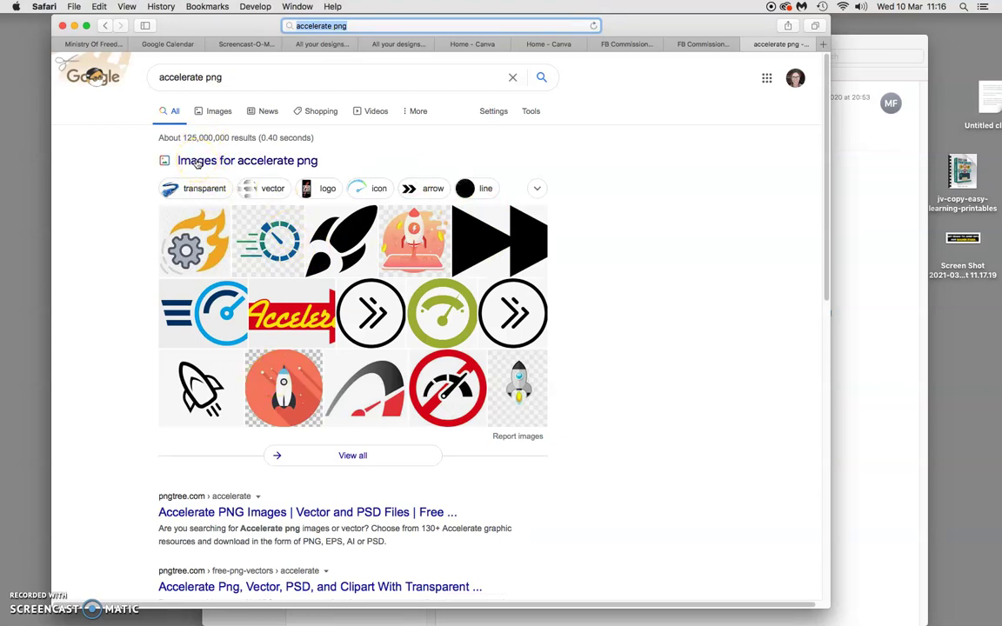
left_click(344, 457)
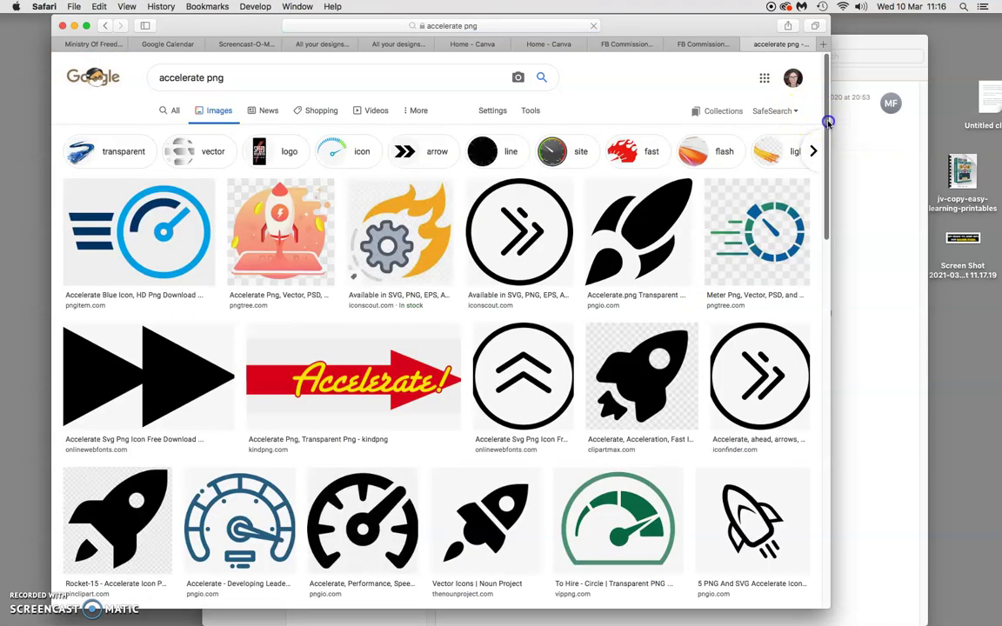
- Find the computer monitor with a launching rocket among the image results and save it as "Accelerate" in the Commission Machine folder
left_click_drag(828, 123, 831, 451)
scroll(259, 264, "down", 5)
left_click(258, 263)
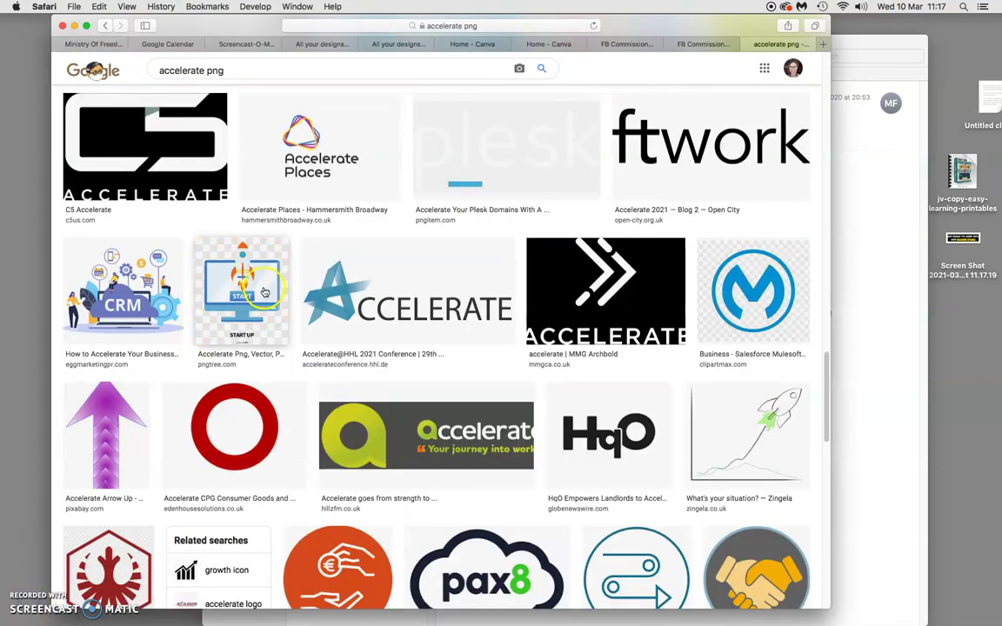
right_click(258, 291)
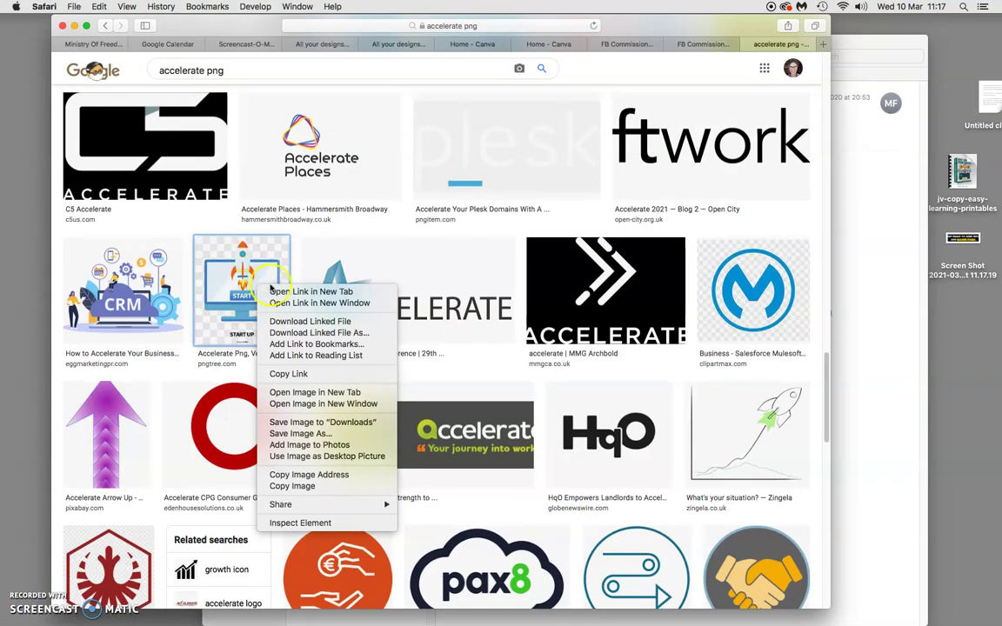
left_click(333, 435)
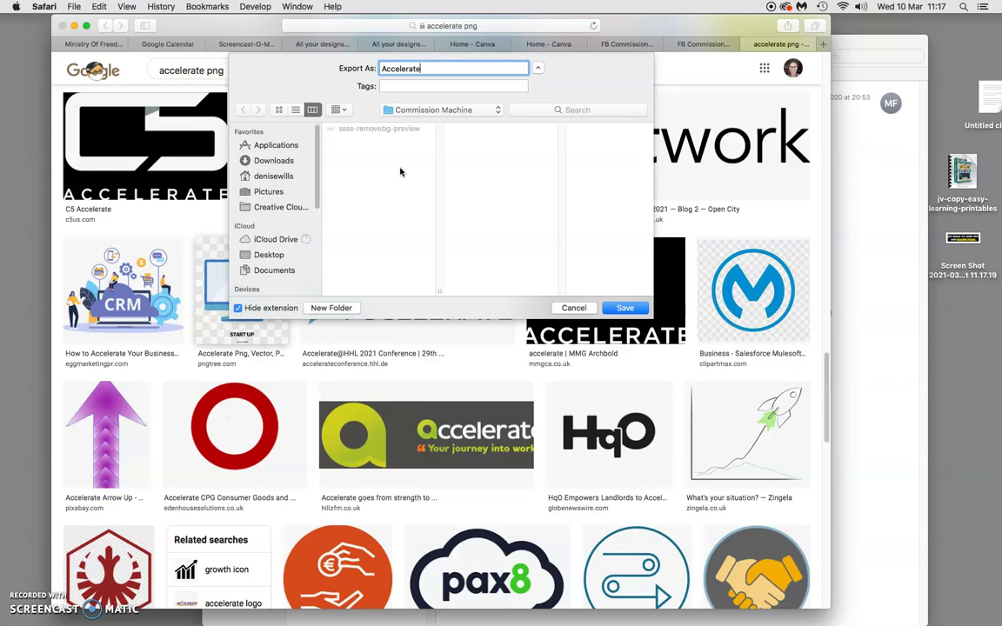
key("Return")
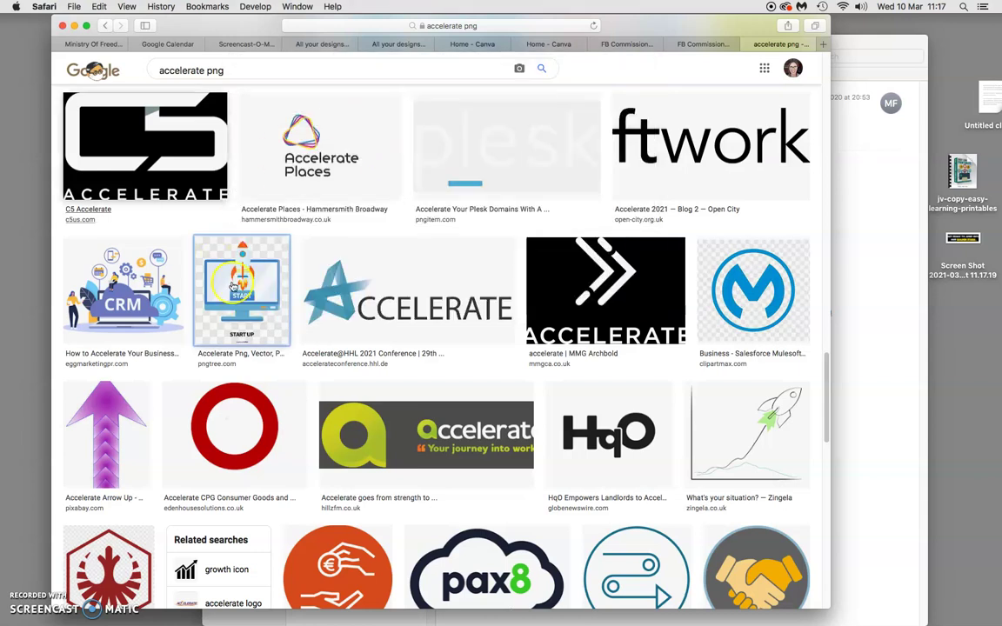
left_click(236, 239)
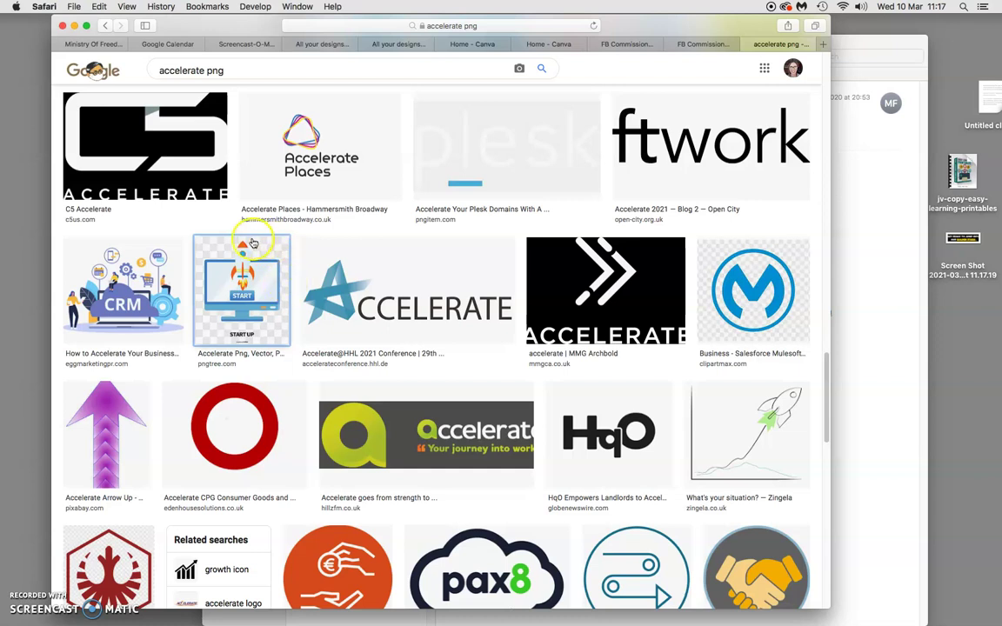
- Open remove.bg in a new browser tab and upload the Accelerate image to remove its background
left_click(823, 46)
type("remove.bg")
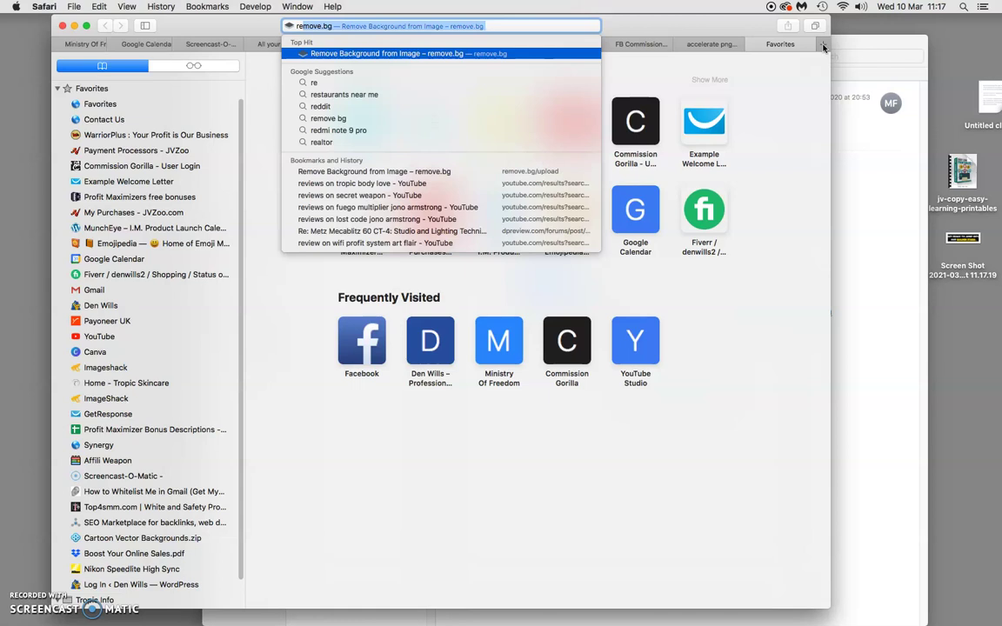
key("Return")
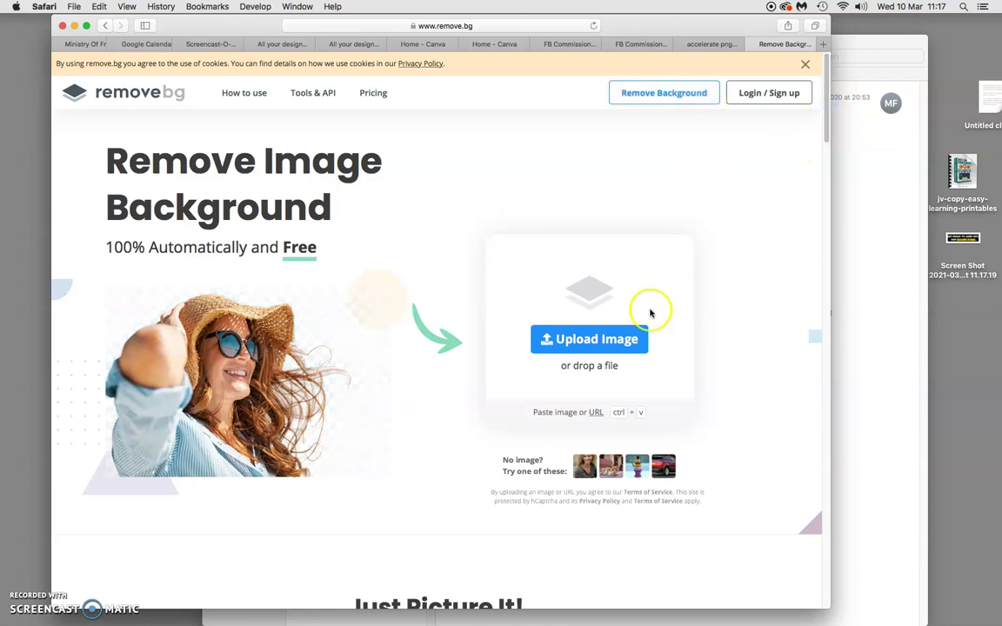
left_click(594, 341)
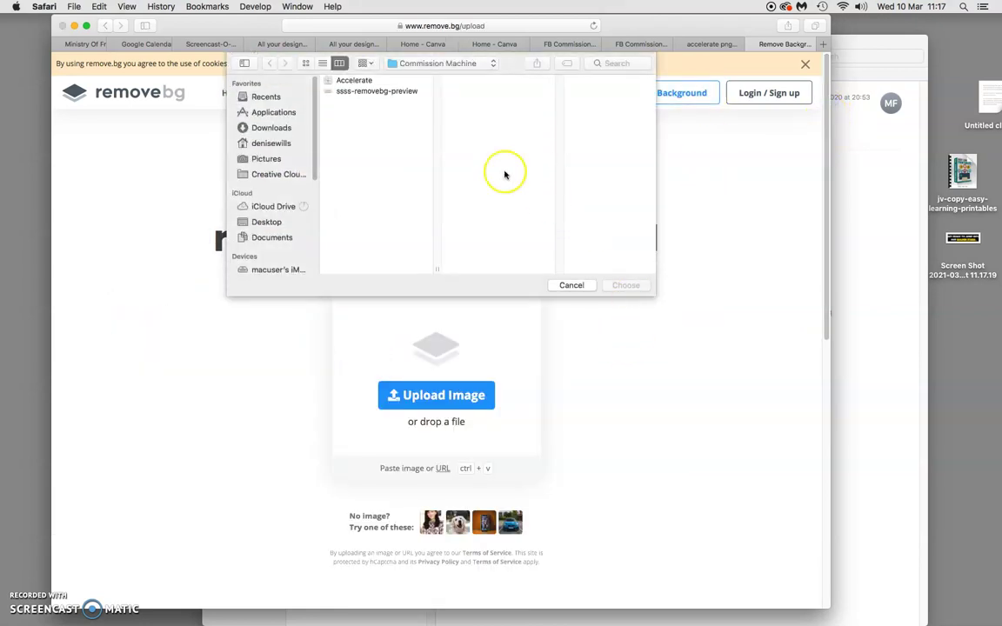
left_click(400, 81)
left_click(624, 286)
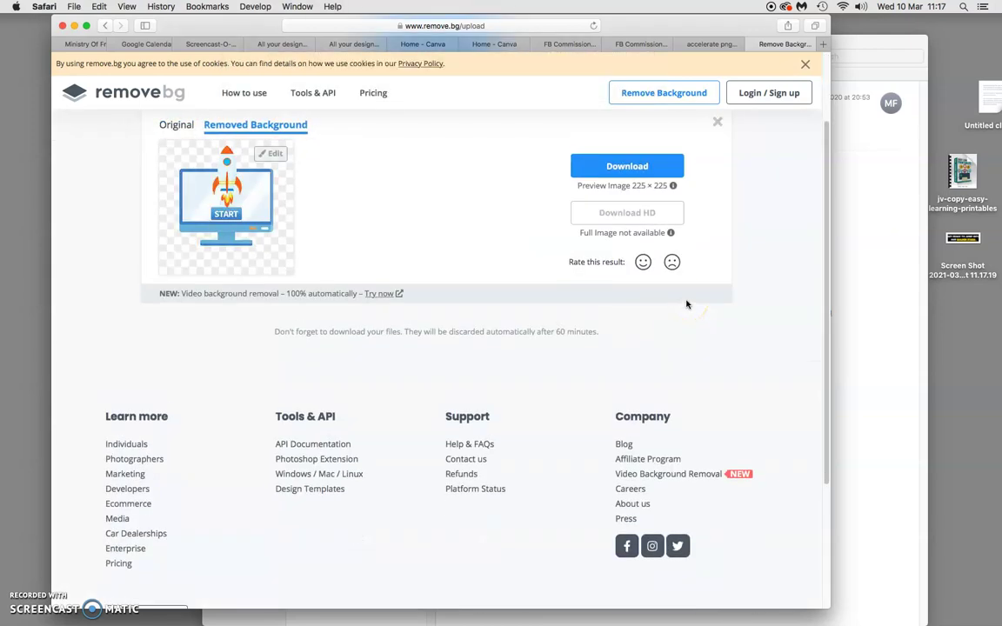
- Download the background-free image and move Accelerate-removebg-preview.png from Downloads into the Commission Machine folder
left_click(642, 168)
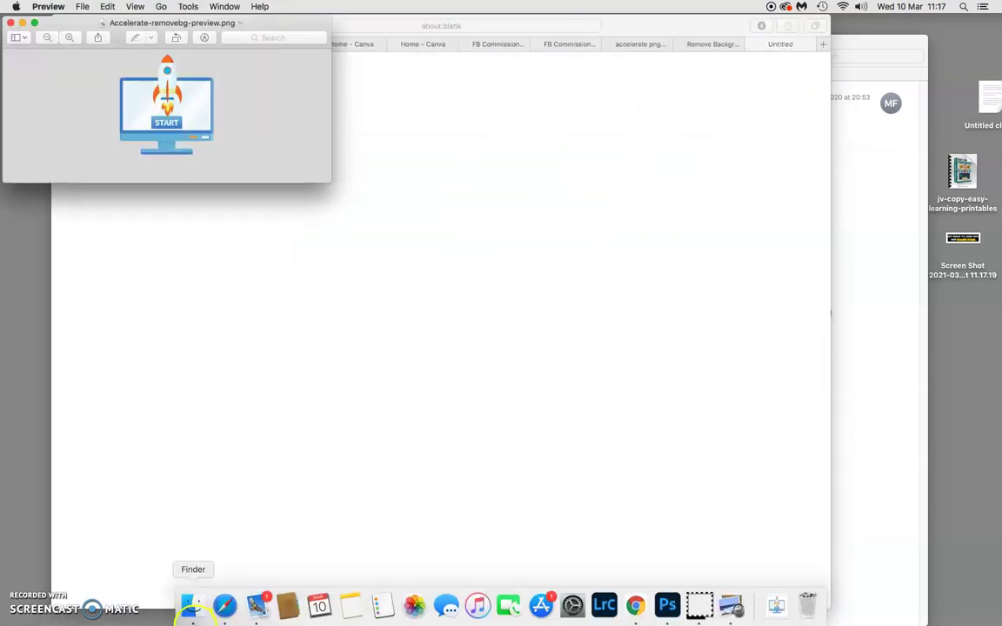
left_click(189, 602)
left_click(10, 22)
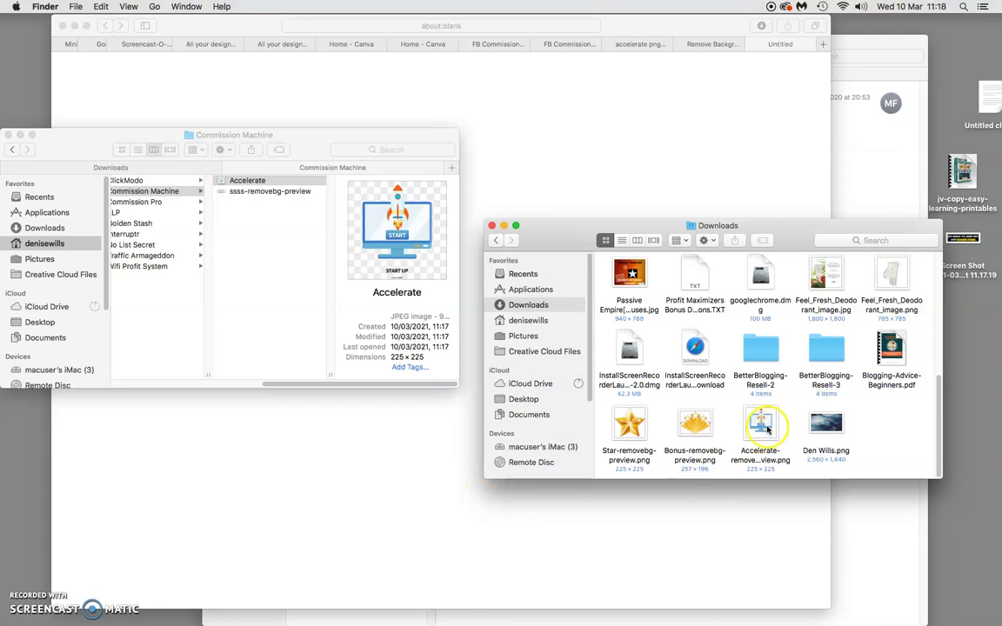
left_click_drag(761, 425, 265, 239)
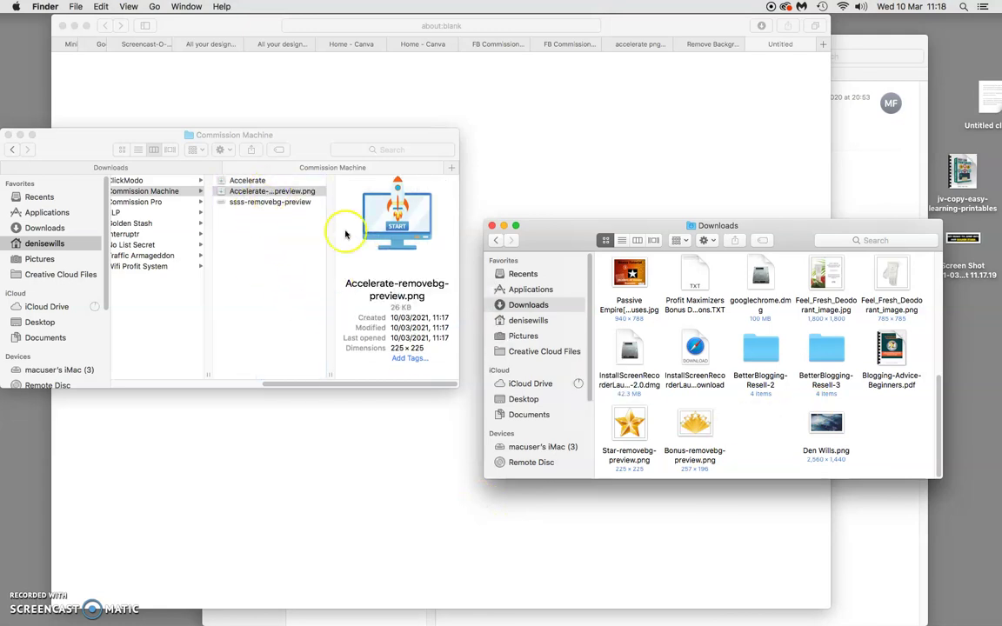
- Return to the FB Commission Bonus Tutorial design and upload Accelerate-removebg-preview.png from the Commission Machine folder on the device
left_click(680, 86)
left_click(509, 45)
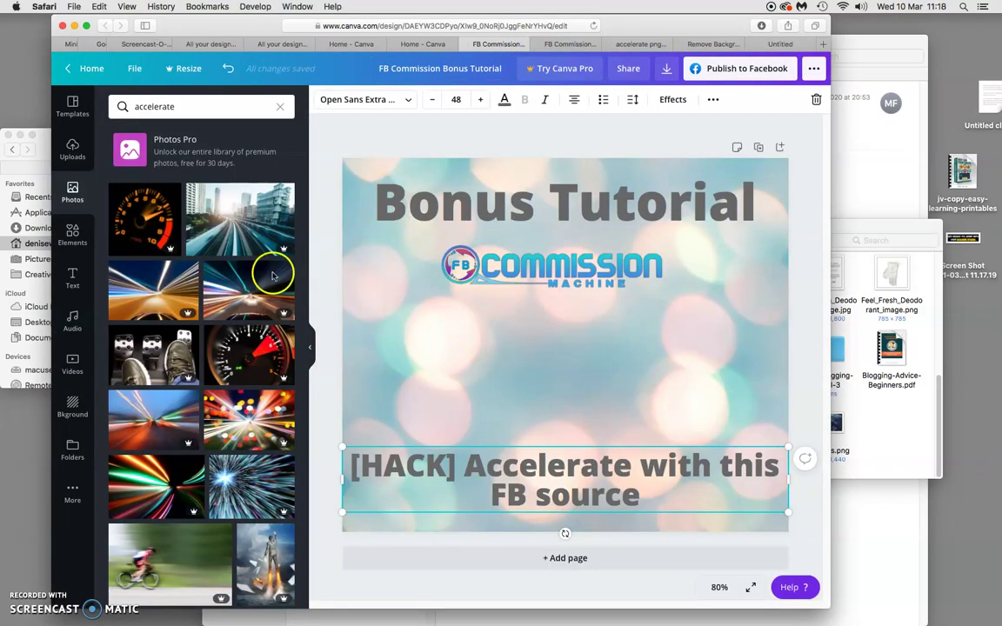
left_click(72, 149)
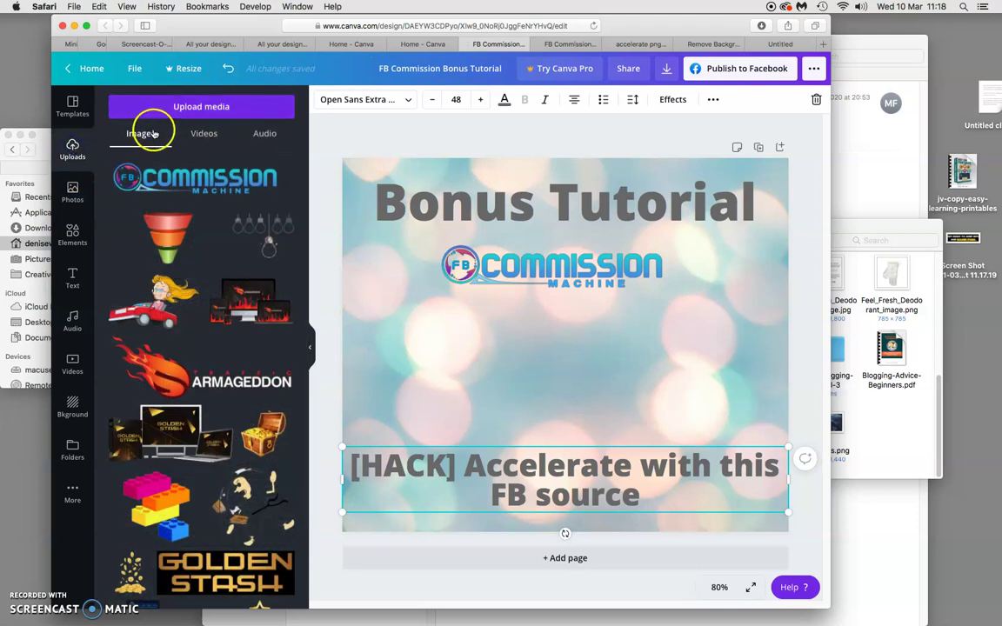
left_click(139, 108)
left_click(126, 178)
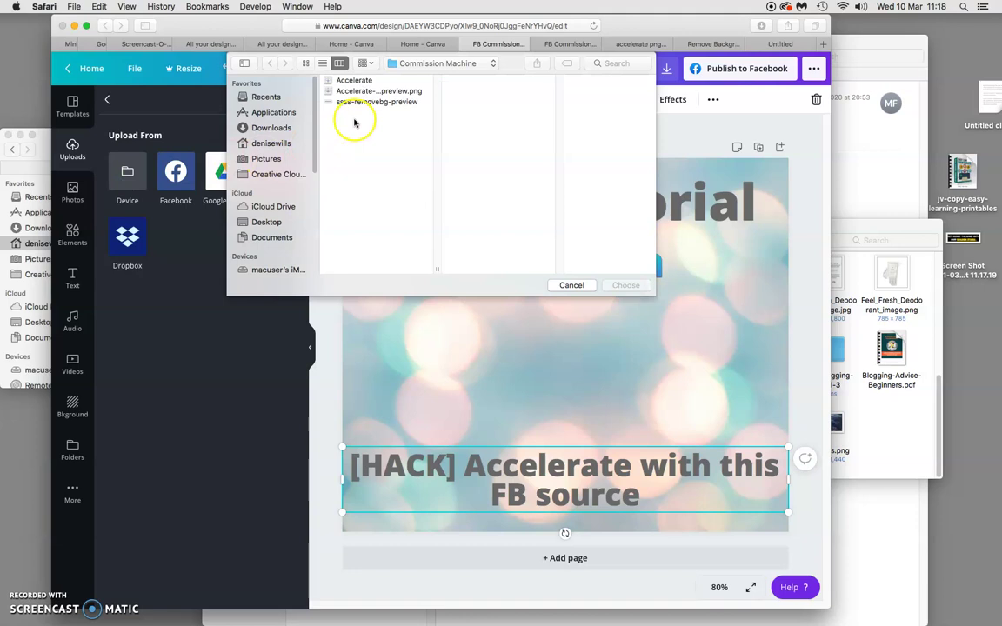
left_click(407, 90)
left_click(627, 285)
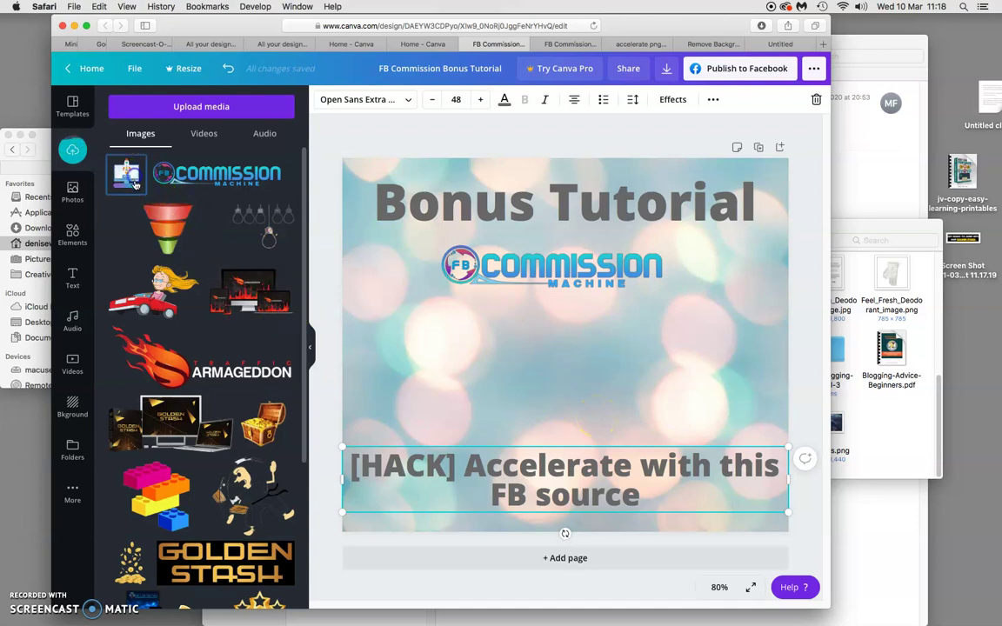
- Add the uploaded rocket image to the design, shrink it slightly and centre it between the logo and the bonus title
left_click(135, 178)
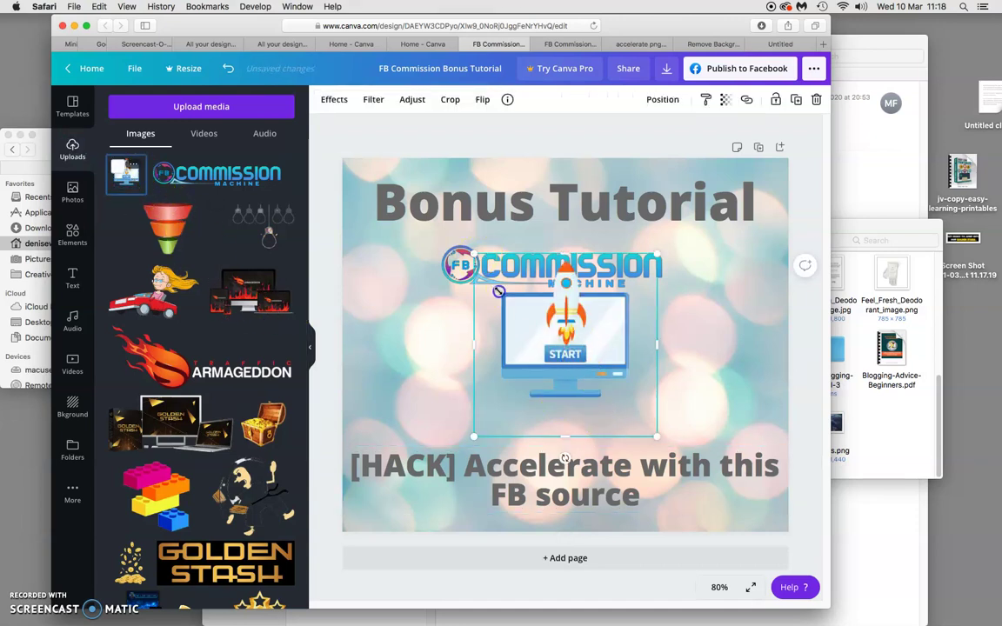
left_click_drag(499, 291, 474, 318)
left_click_drag(614, 352, 604, 369)
left_click(689, 367)
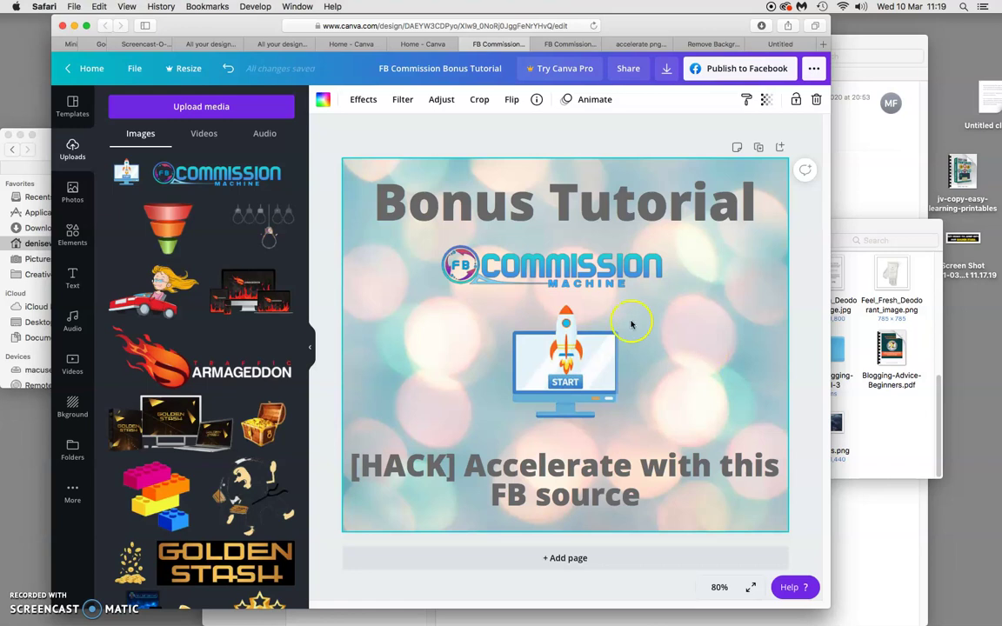
- Add the orange Exclusive stamp from the uploaded images, reduced in size, over the start of the bonus title in the design's lower-left corner
scroll(300, 257, "down", 1)
left_click_drag(300, 257, 306, 615)
left_click_drag(309, 546, 305, 429)
scroll(296, 392, "up", 3)
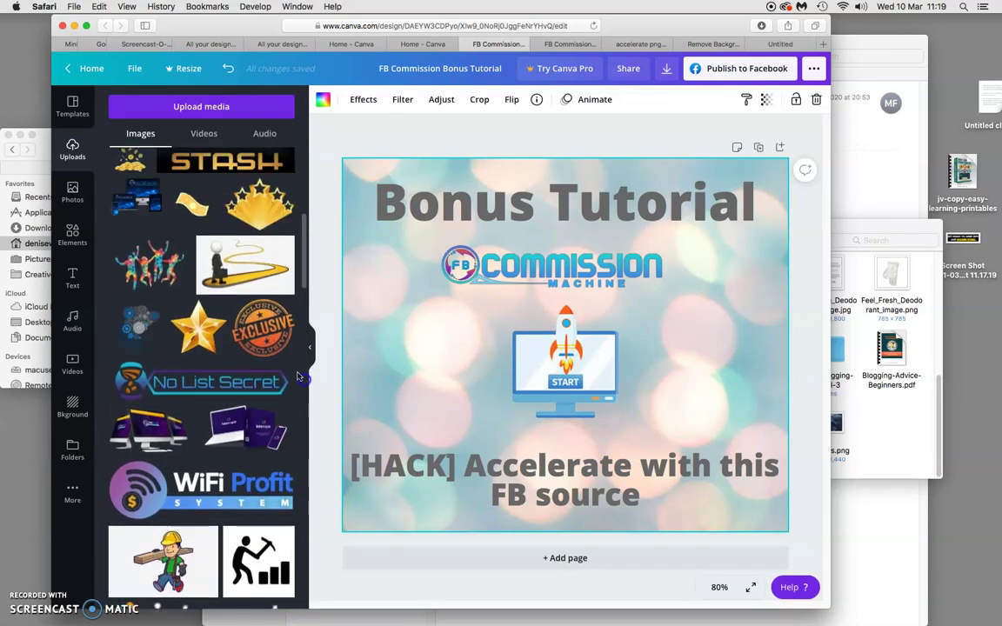
left_click(248, 314)
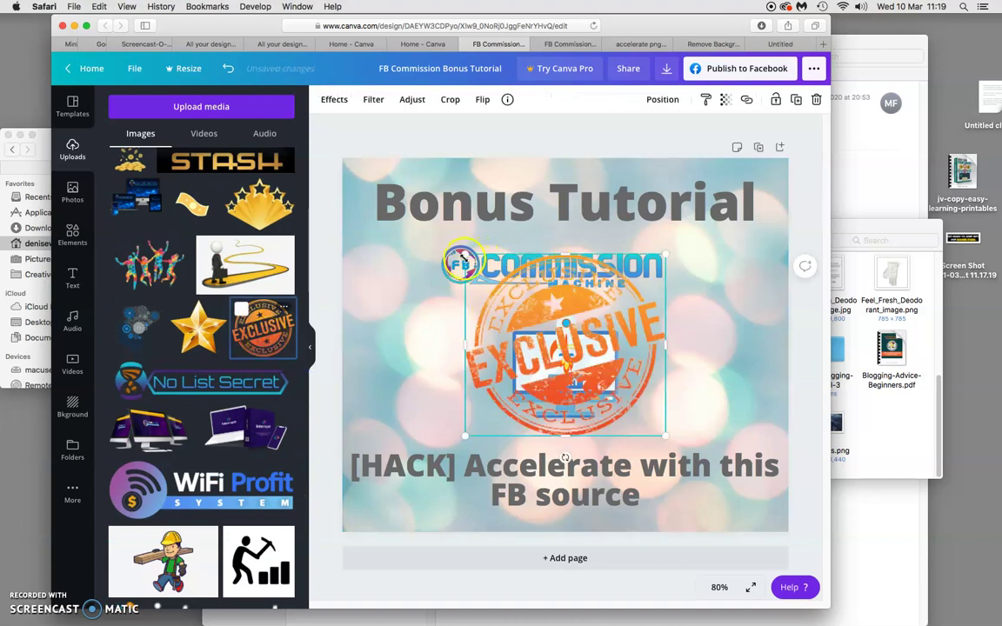
left_click_drag(493, 288, 524, 331)
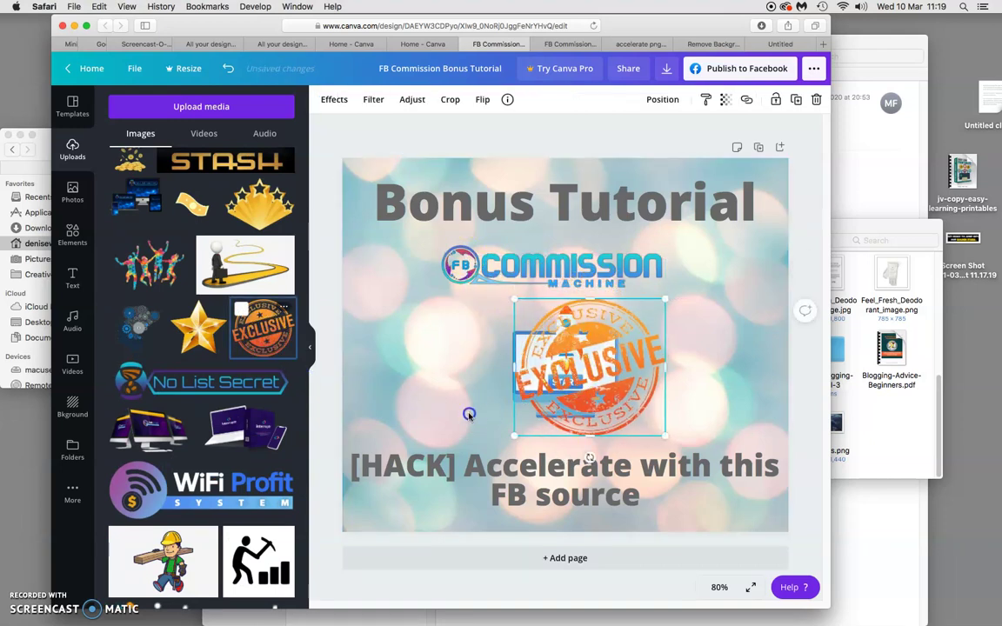
left_click_drag(566, 415, 403, 467)
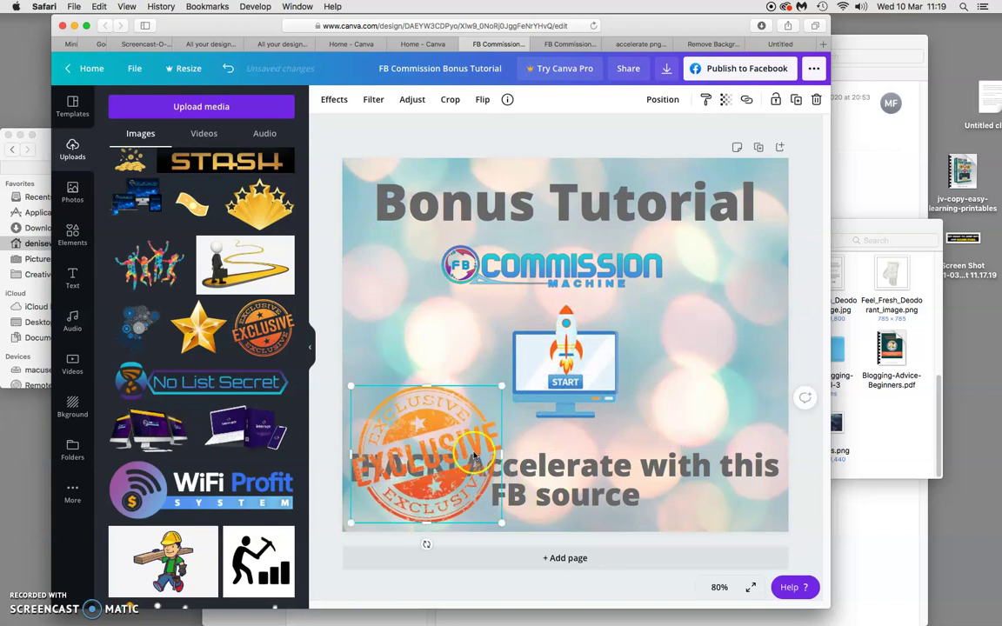
- Send the Exclusive stamp behind the bonus title text, then tilt it slightly counter-clockwise and a little higher
right_click(456, 414)
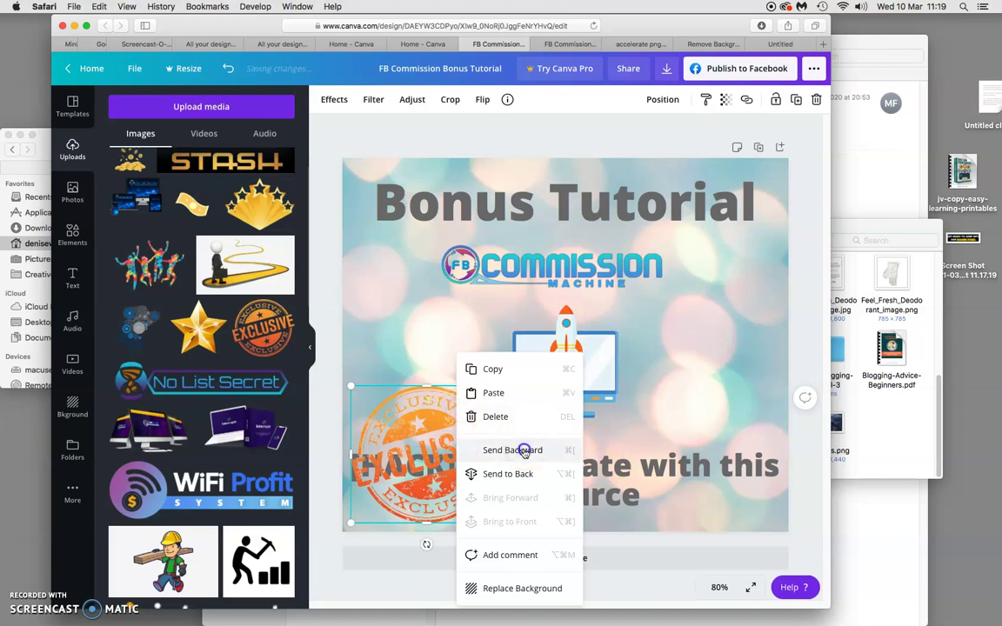
left_click(474, 450)
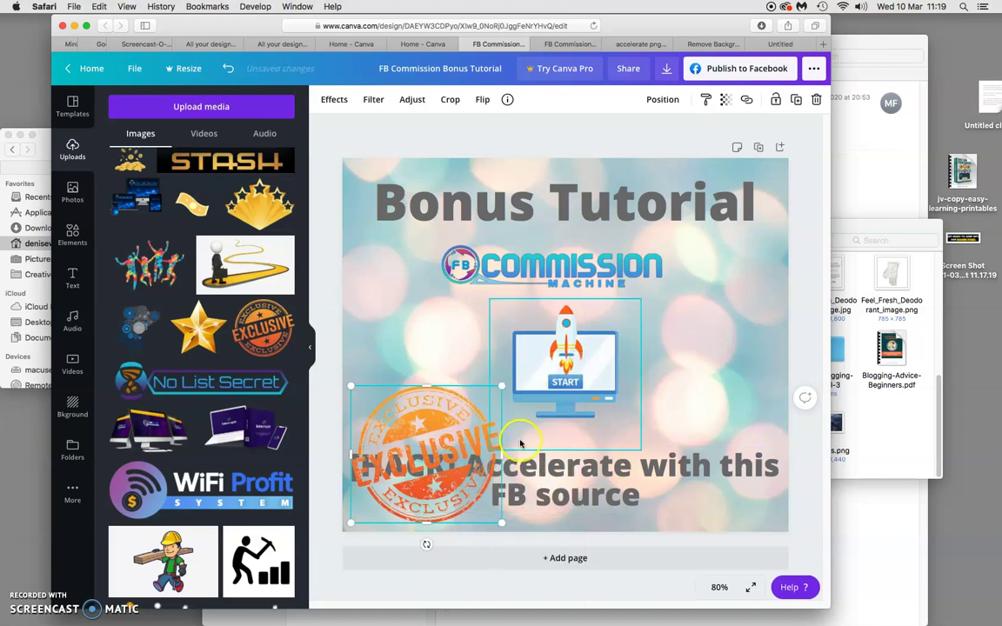
left_click(449, 422)
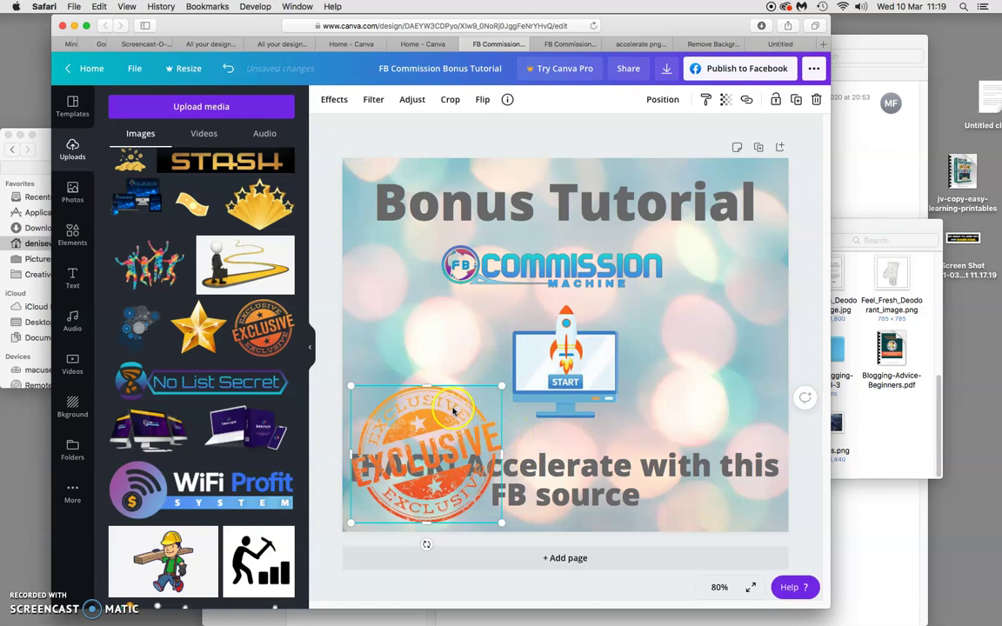
right_click(452, 414)
left_click(506, 451)
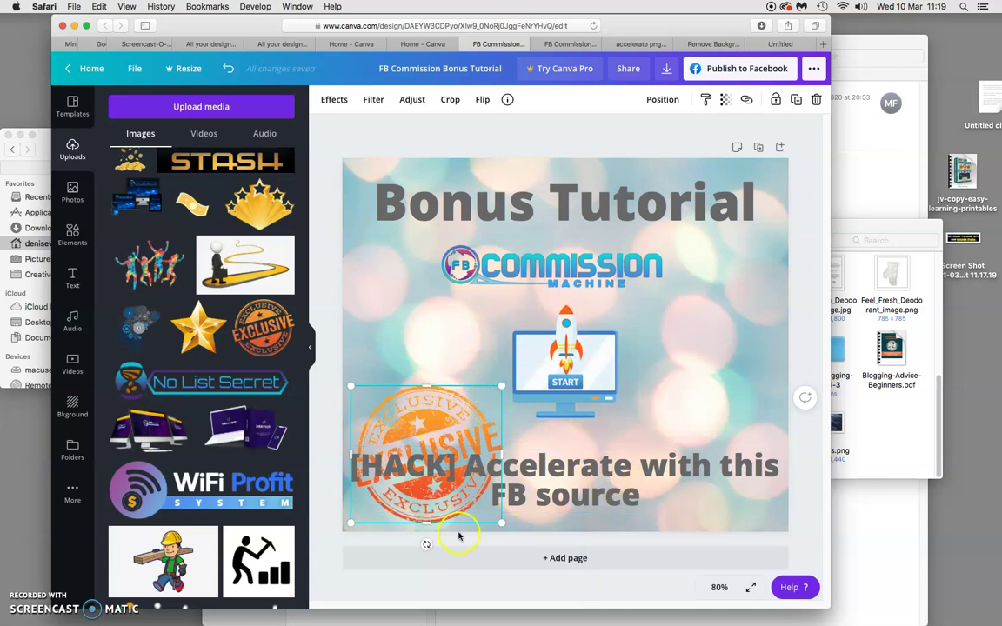
left_click_drag(430, 545, 442, 536)
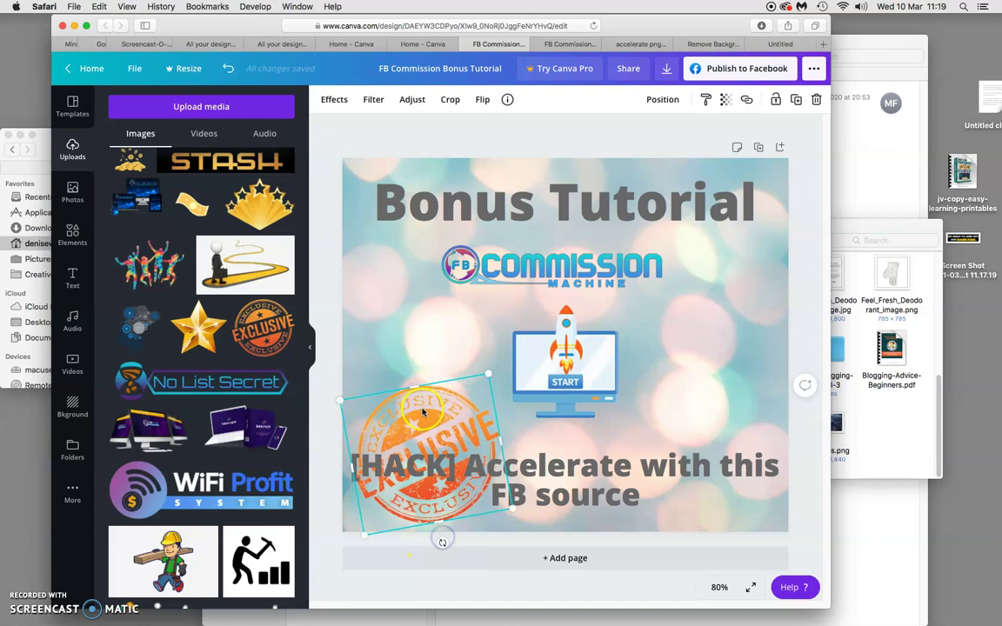
left_click_drag(424, 407, 424, 393)
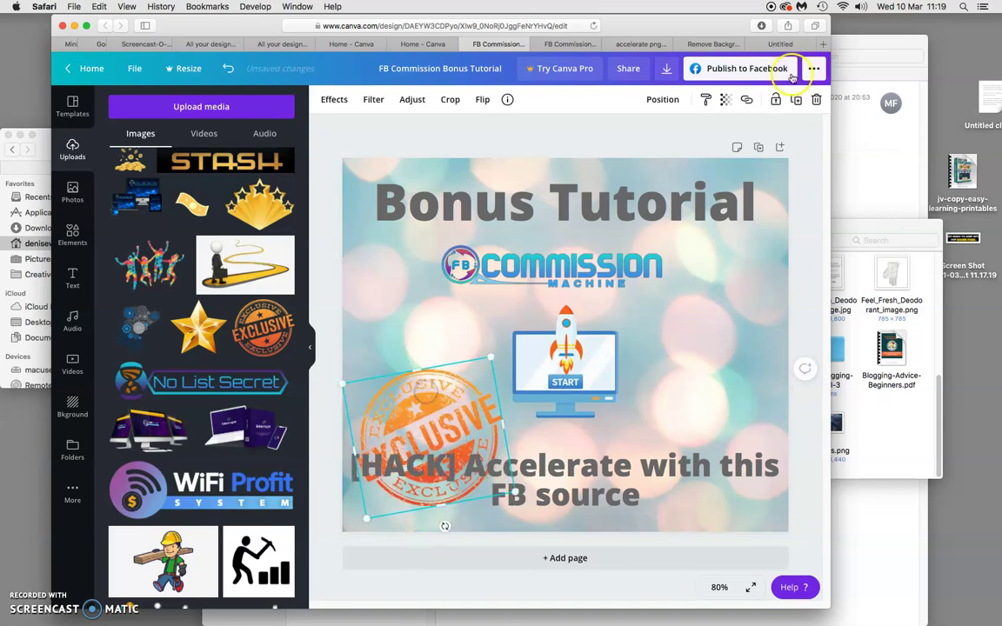
- Make the Exclusive stamp partly transparent and nudge it slightly upward behind the title
left_click(728, 101)
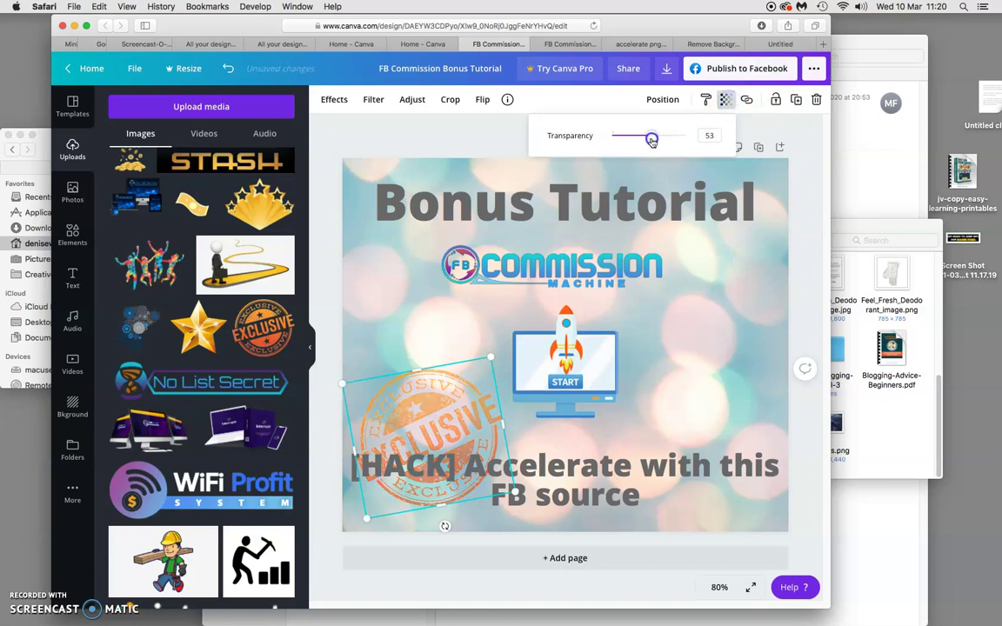
left_click_drag(459, 383, 458, 373)
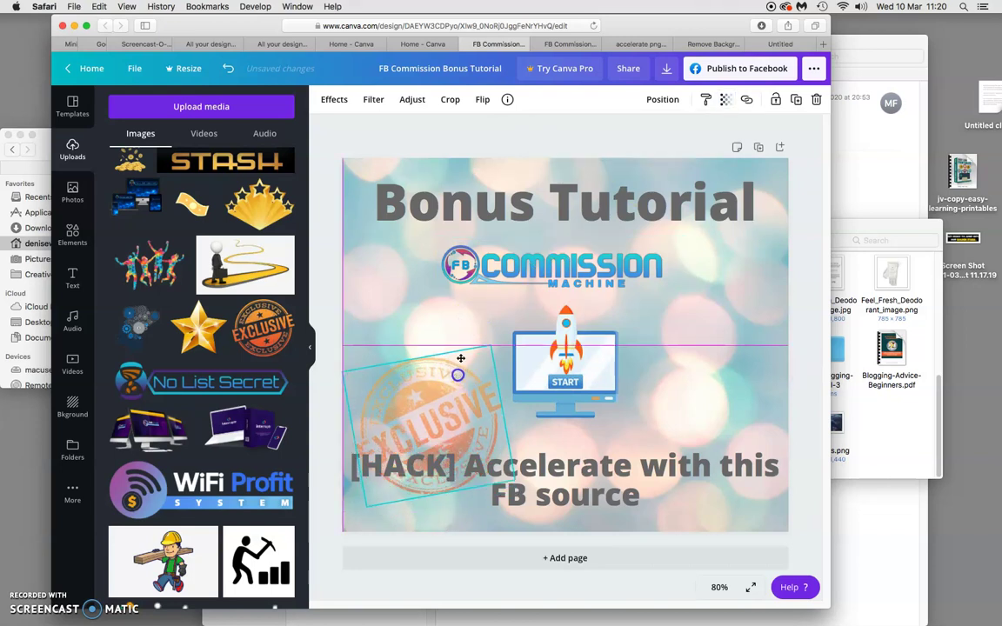
left_click(449, 327)
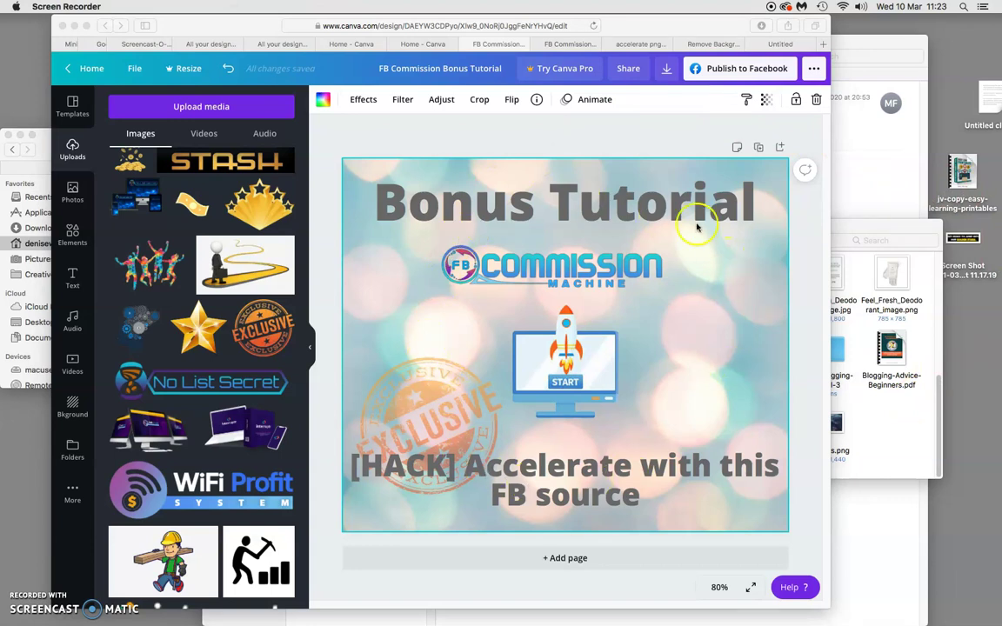
- Save the FB Commission Bonus Tutorial design
left_click(656, 142)
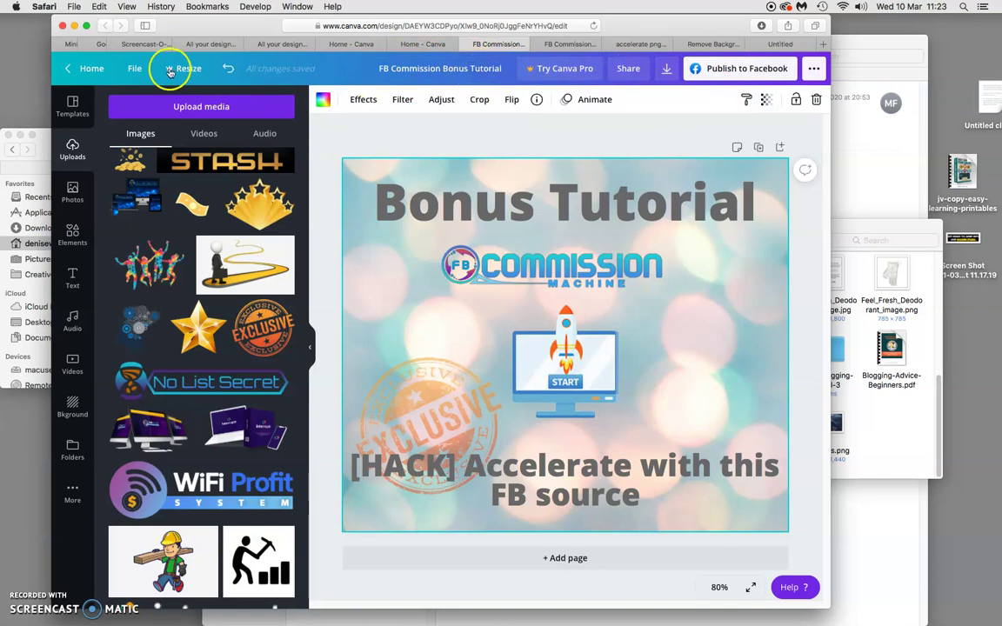
left_click(136, 71)
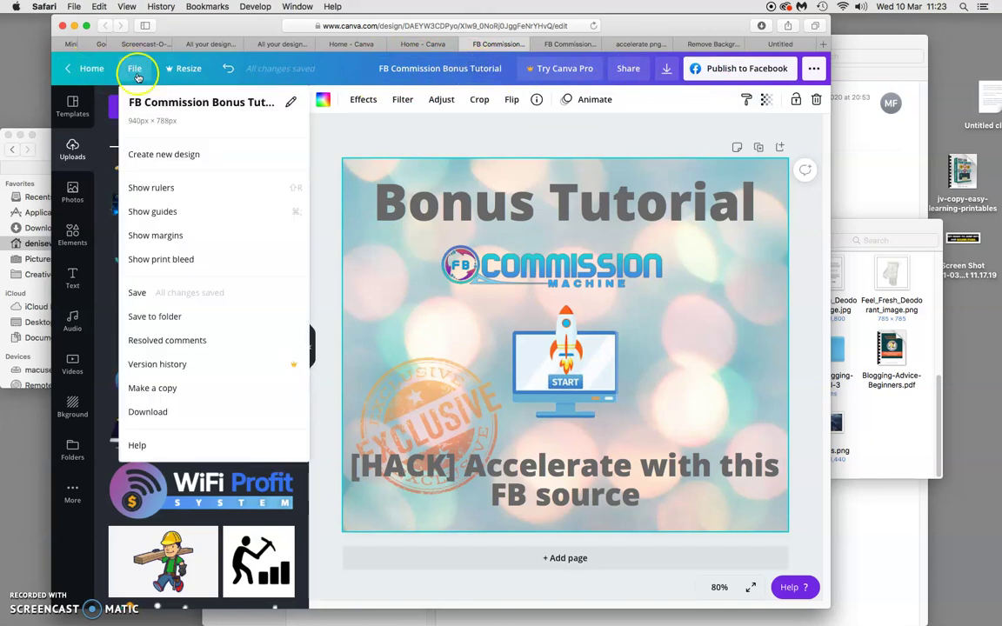
left_click(140, 296)
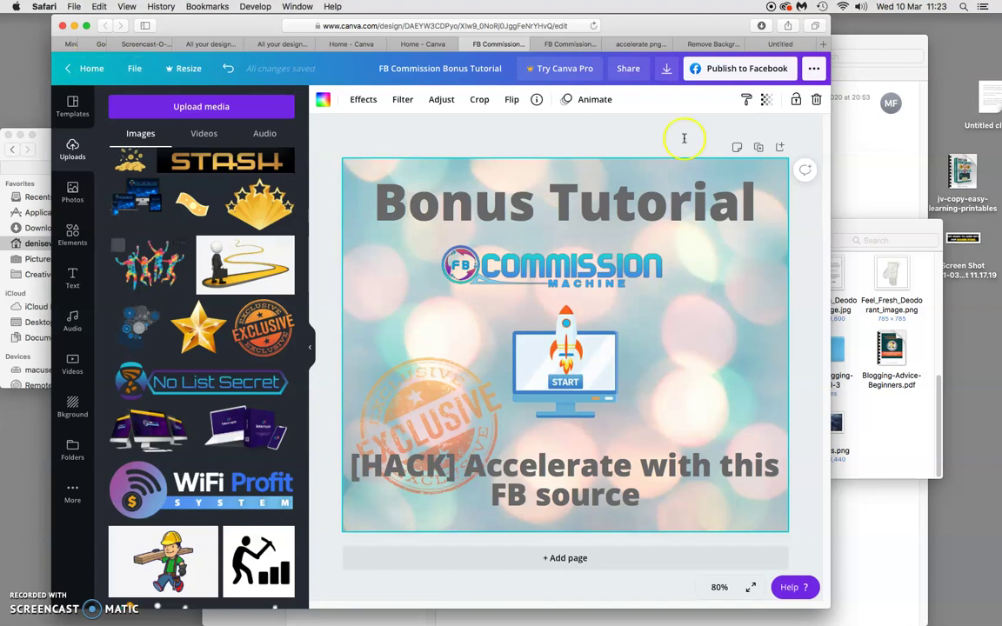
- Download the design as a PNG and move FB Commission Bonus Tutorial.png from Downloads into the Commission Machine folder
left_click(667, 70)
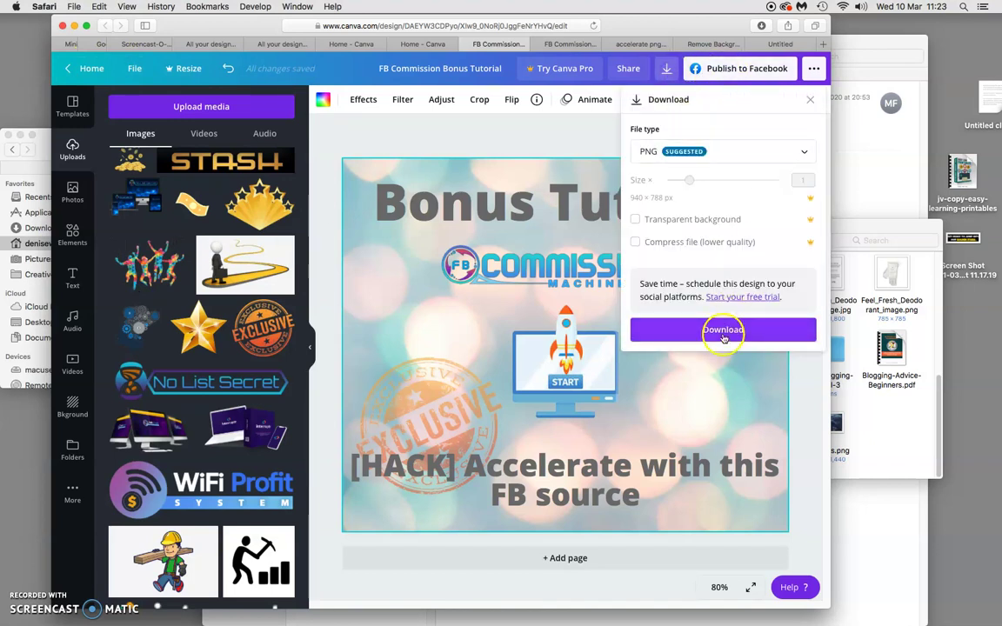
left_click(806, 154)
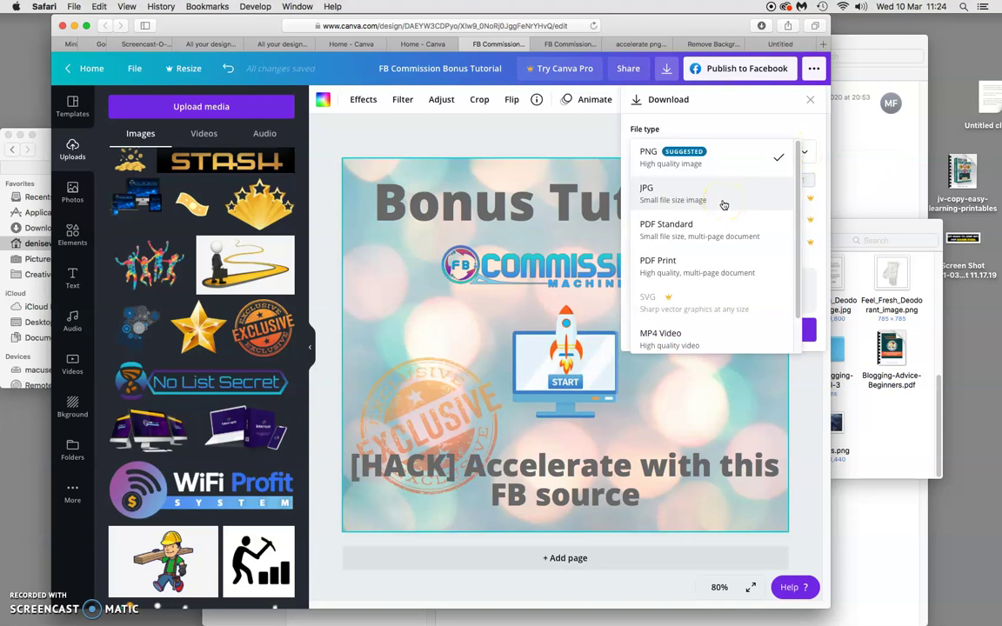
left_click(746, 128)
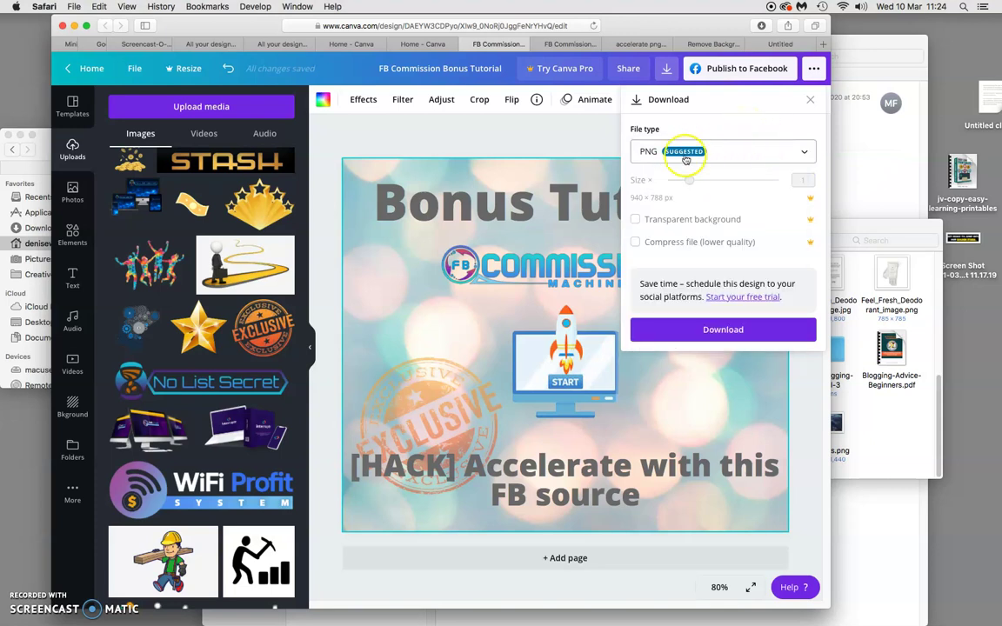
left_click(716, 333)
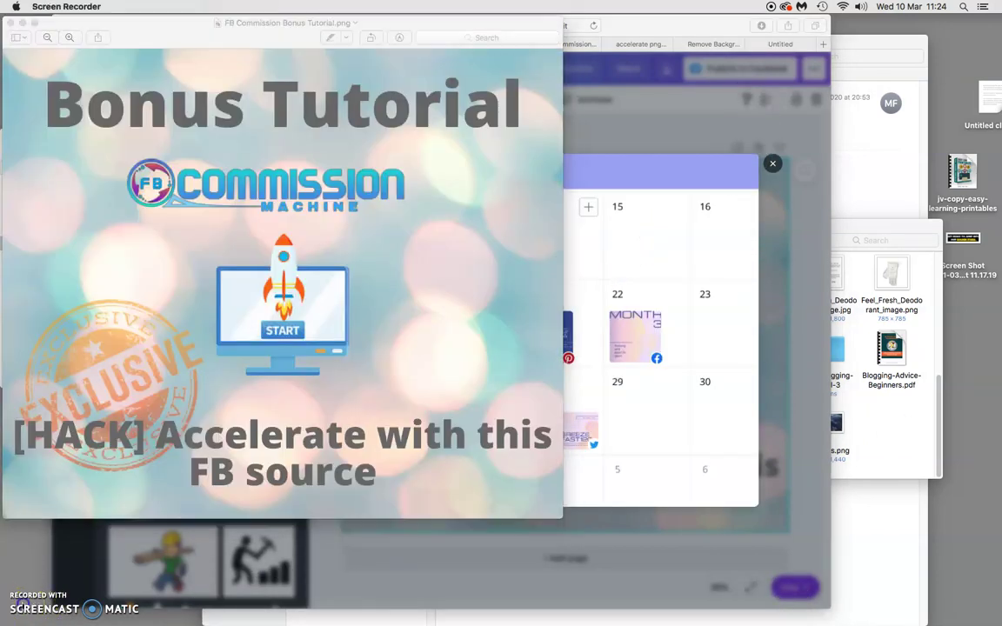
left_click(592, 515)
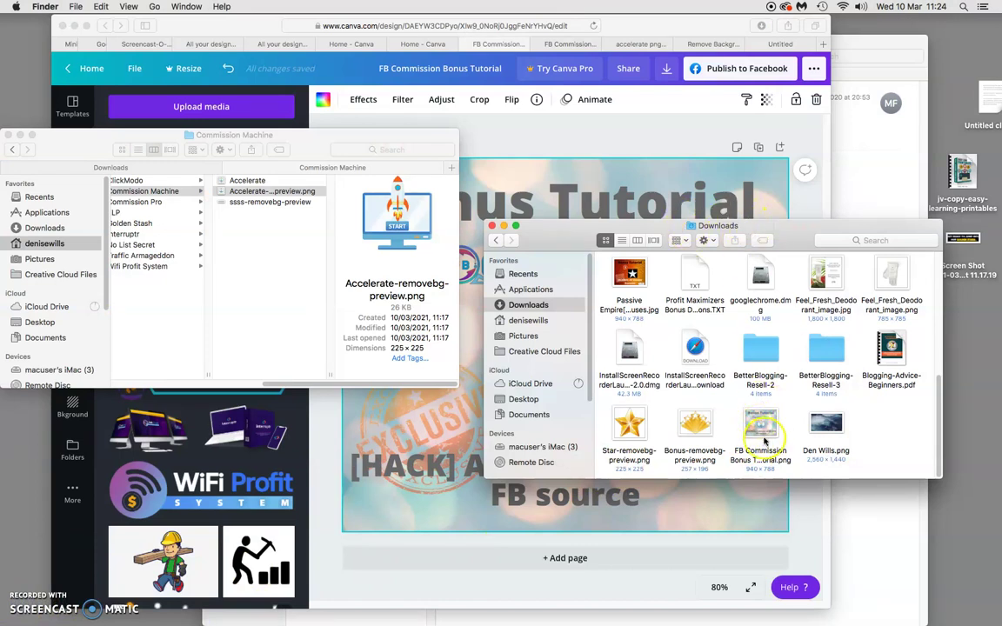
left_click_drag(760, 424, 273, 274)
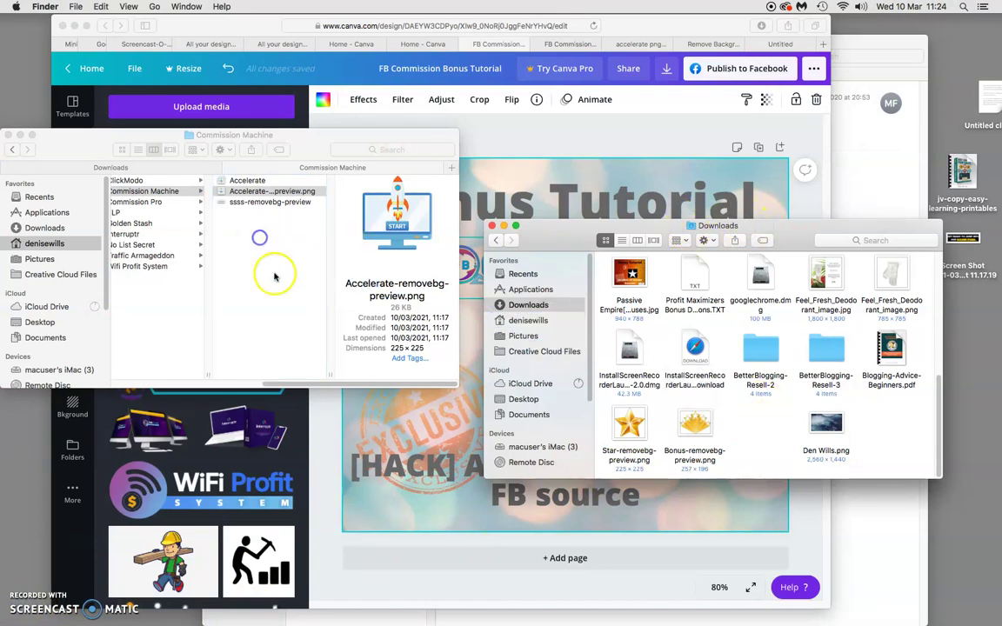